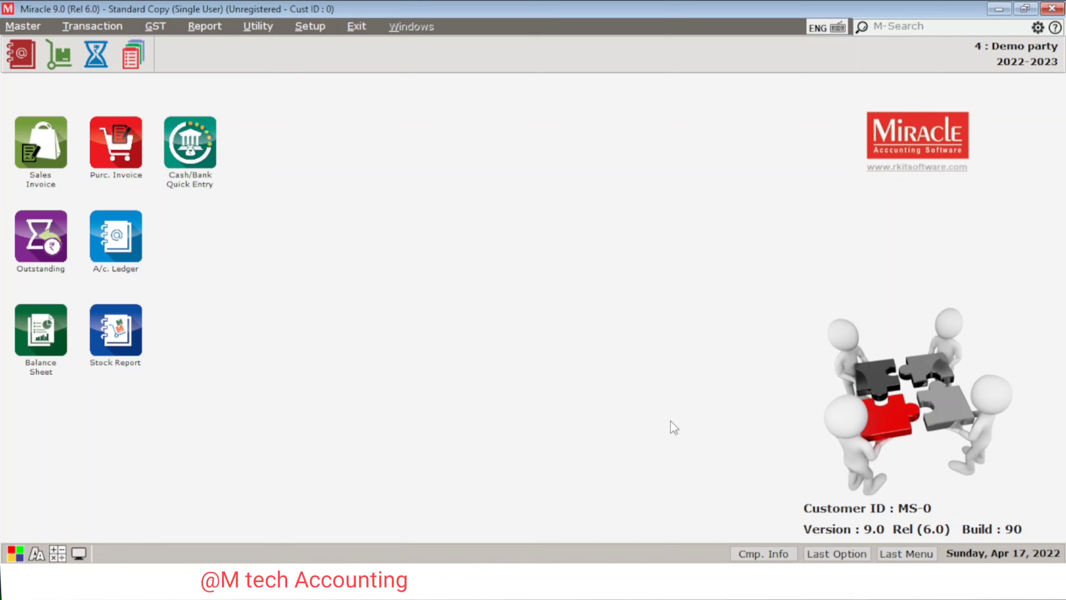
Step: Add a new account named Azimbhai in the Account master and move to its group field
key("alt+m")
key("Return")
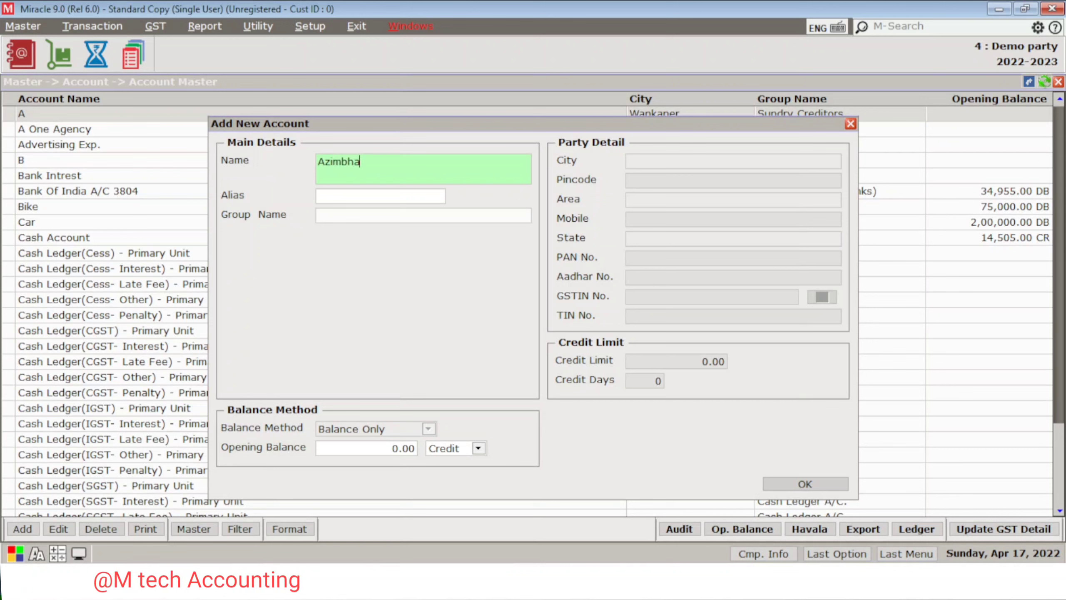
key("Return")
key("Return")
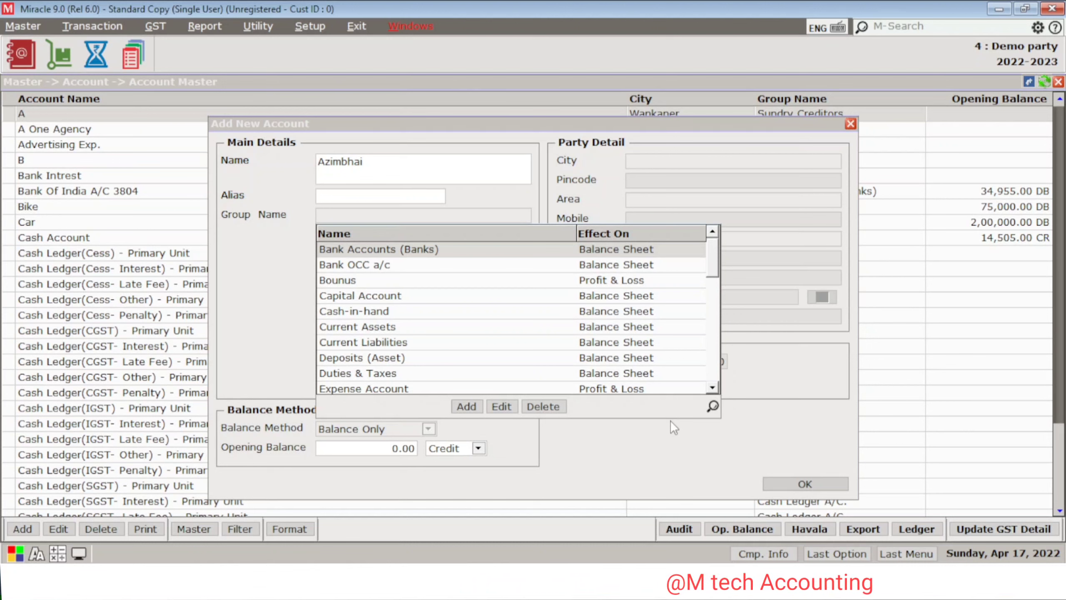
Step: Put Azimbhai under Sundry Creditors with TCS 206C No and TDS Detail Yes
type("SUN")
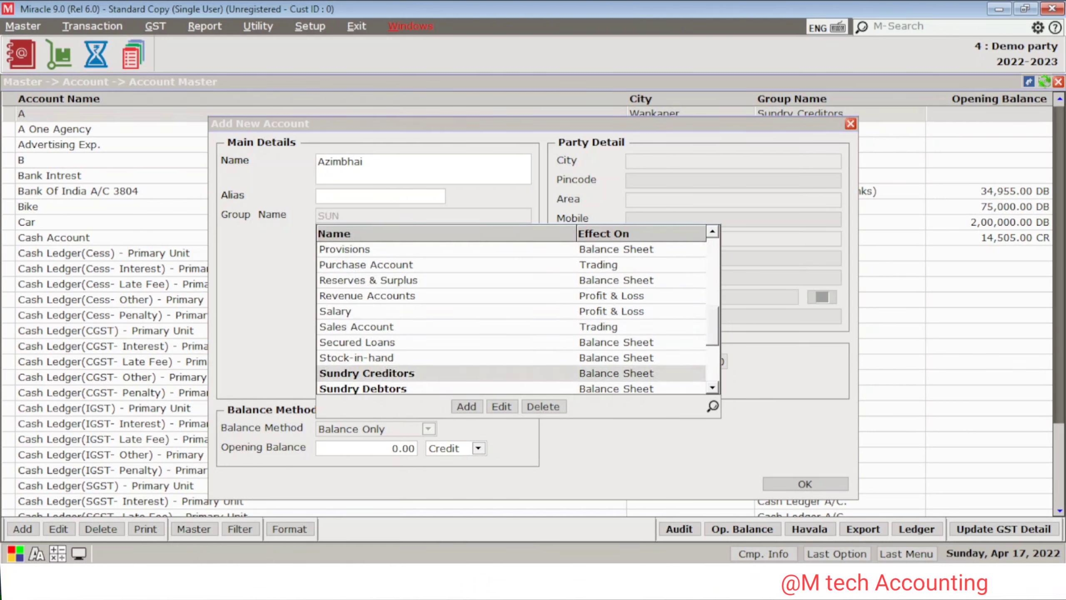
key("Return")
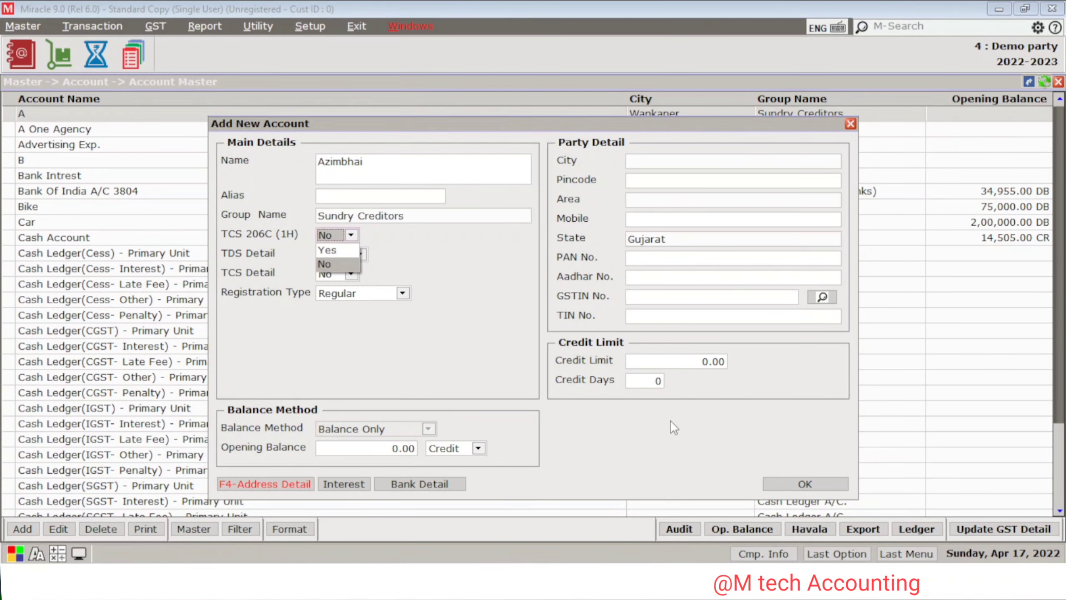
key("Return")
key("Up")
key("Up")
key("Return")
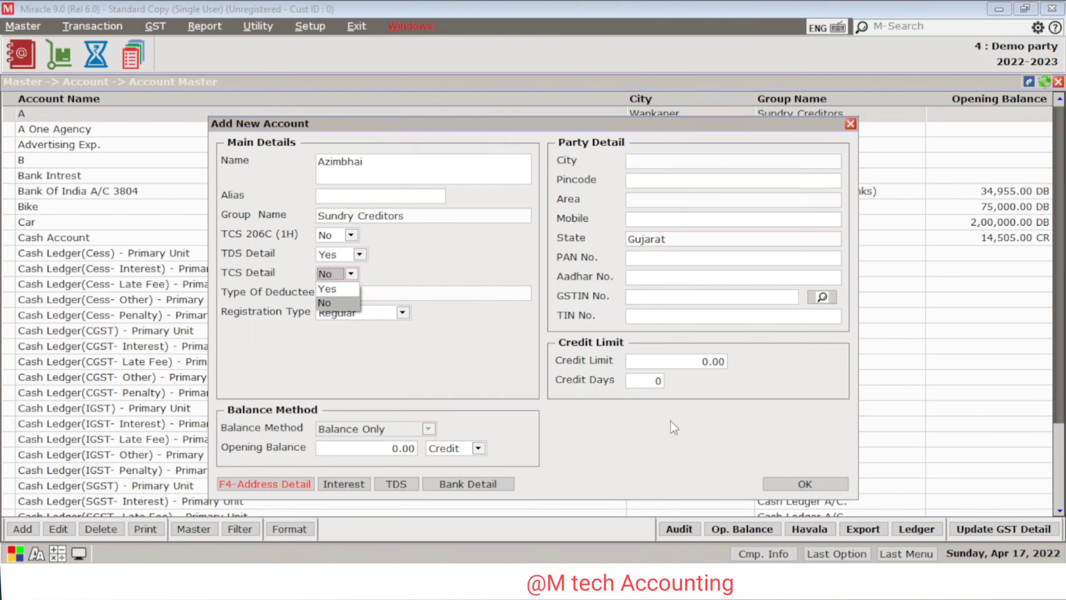
Step: Keep TCS Detail No, set deductee Body of Individuals, registration Unregistered, Transport No
key("Return")
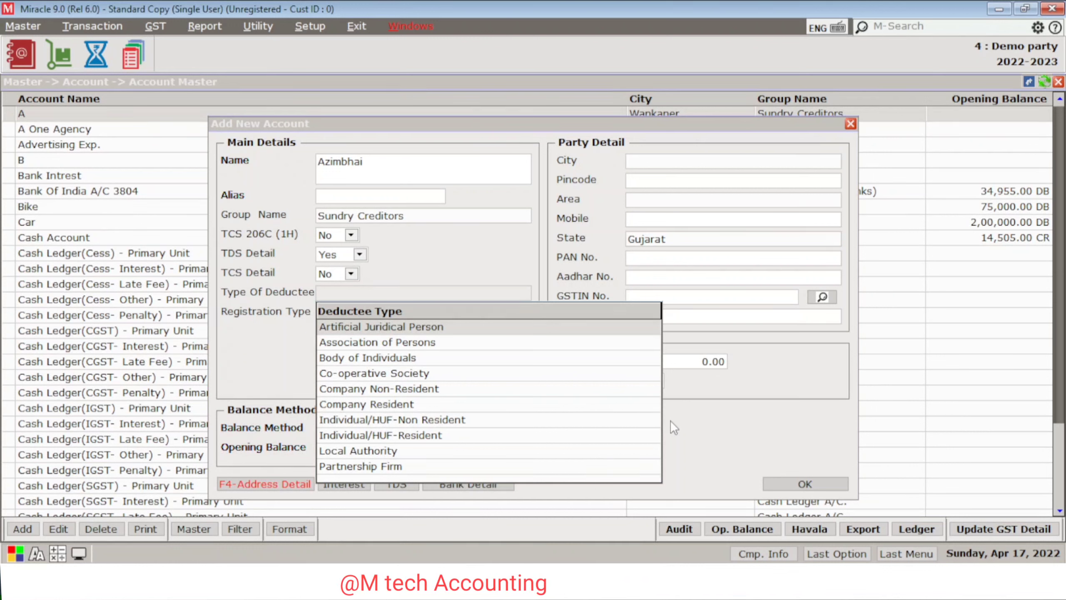
type("B")
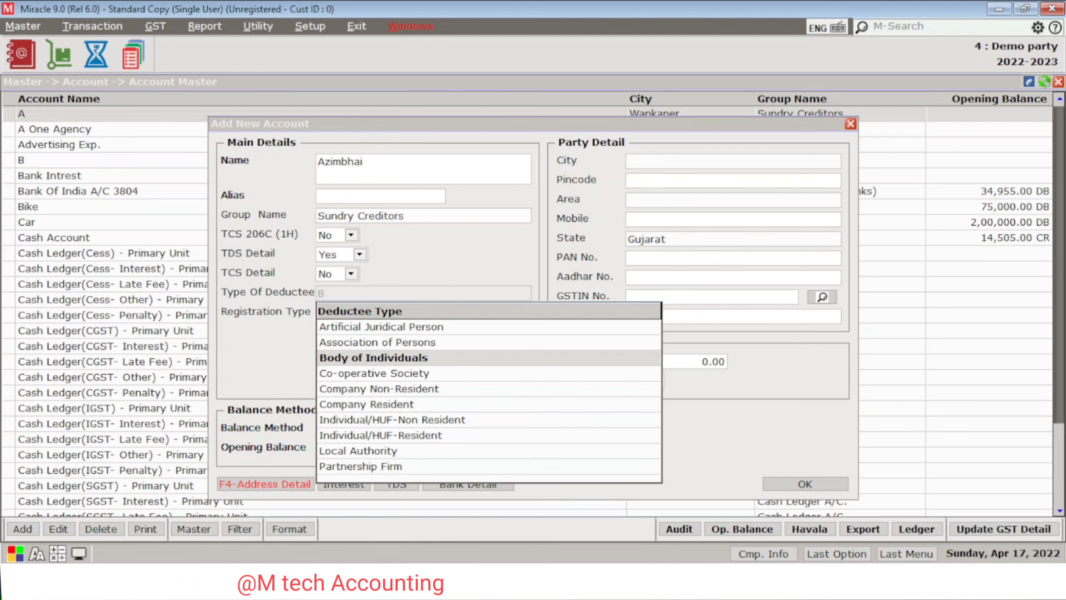
key("Return")
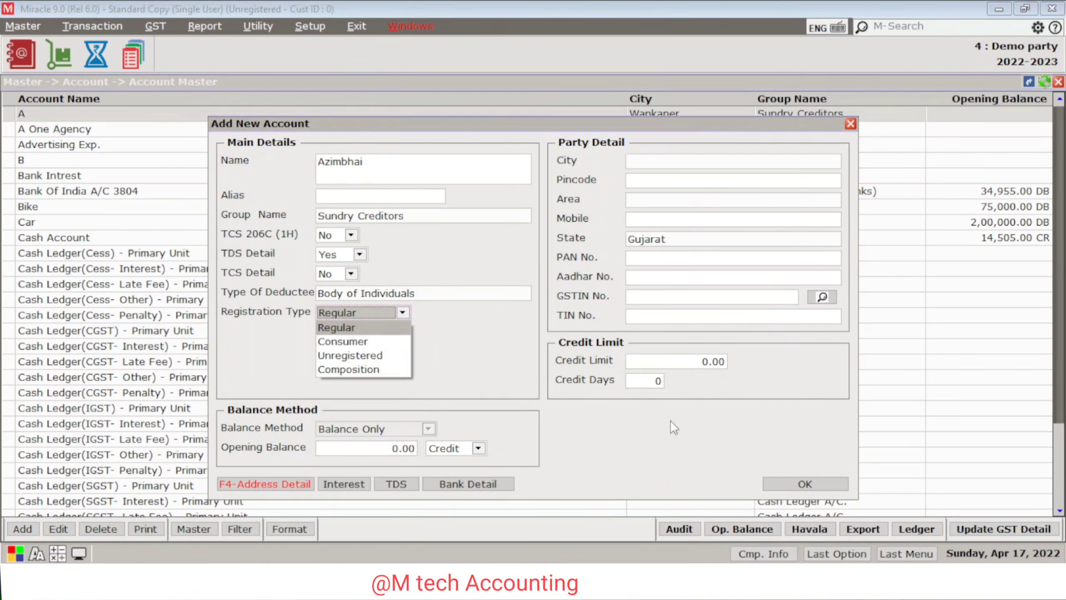
key("Down")
key("Down")
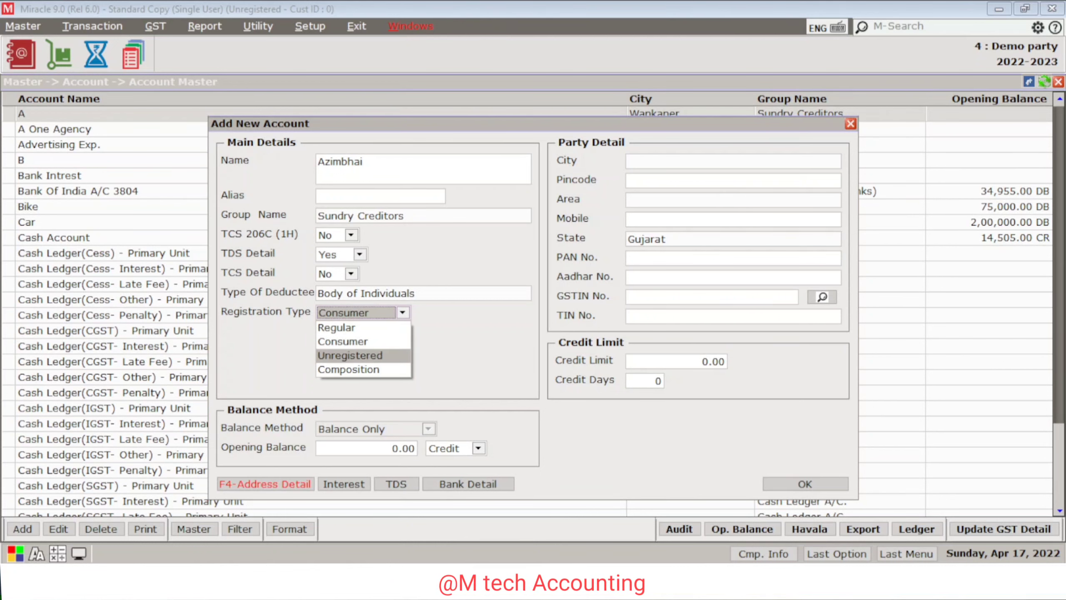
key("Return")
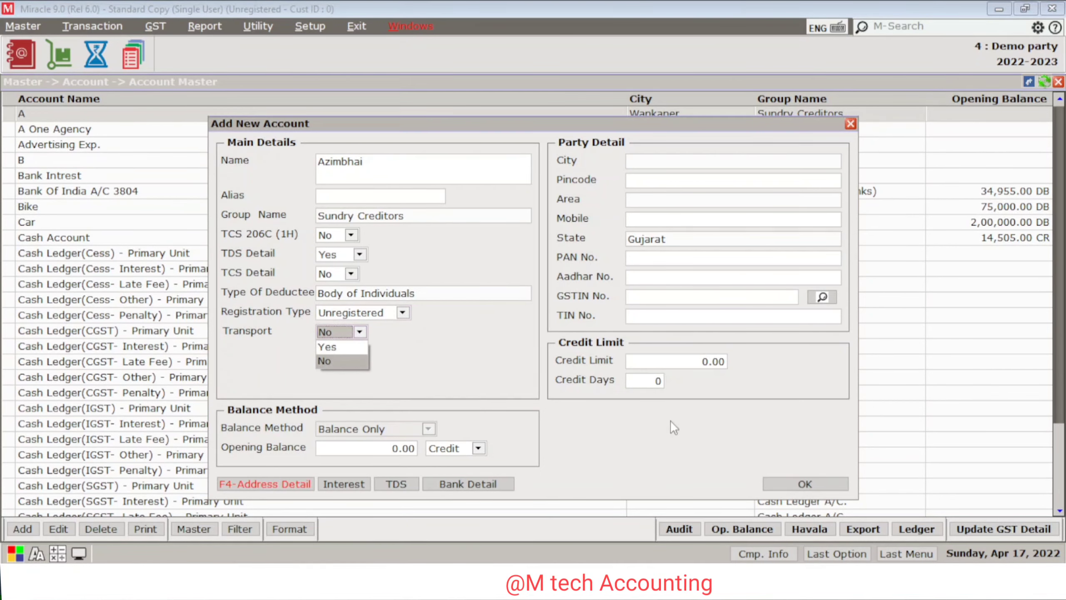
key("Return")
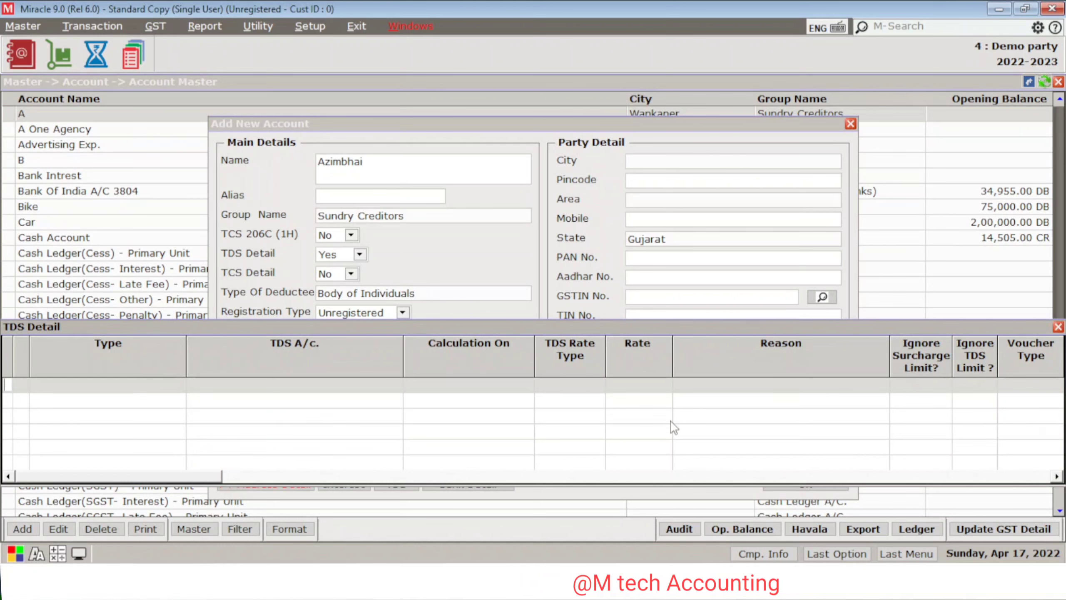
Step: Start a TDS Payable row and add a new account from the TDS A/c lookup
key("Return")
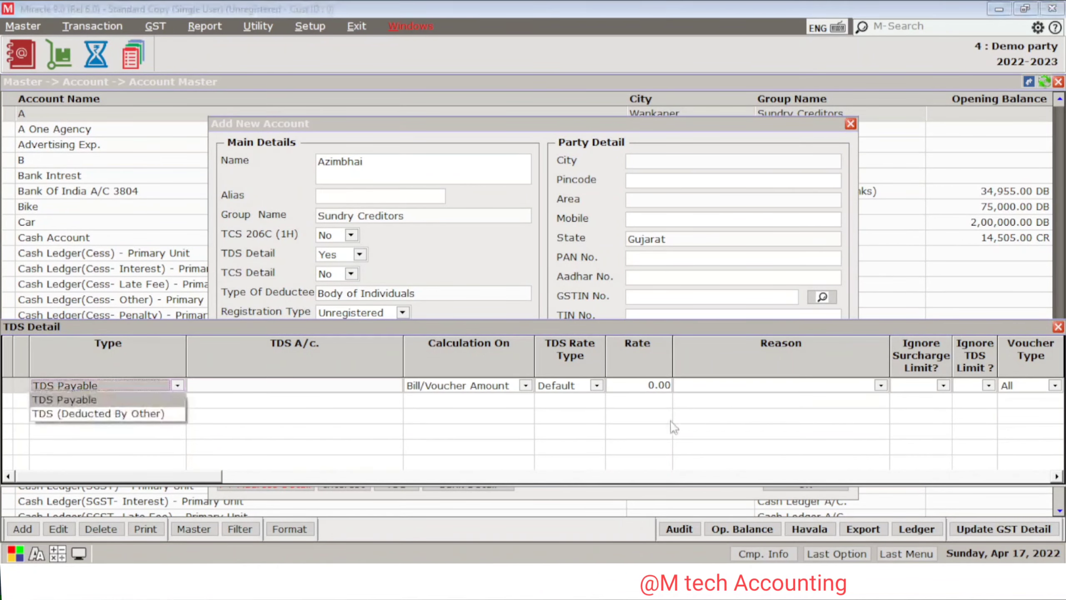
key("Return")
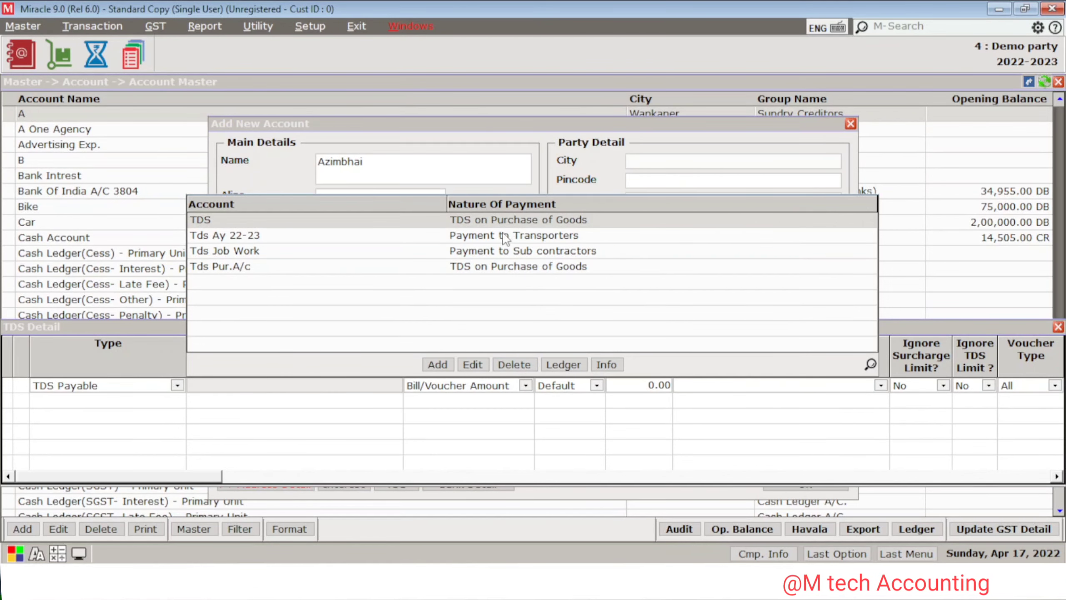
left_click(445, 362)
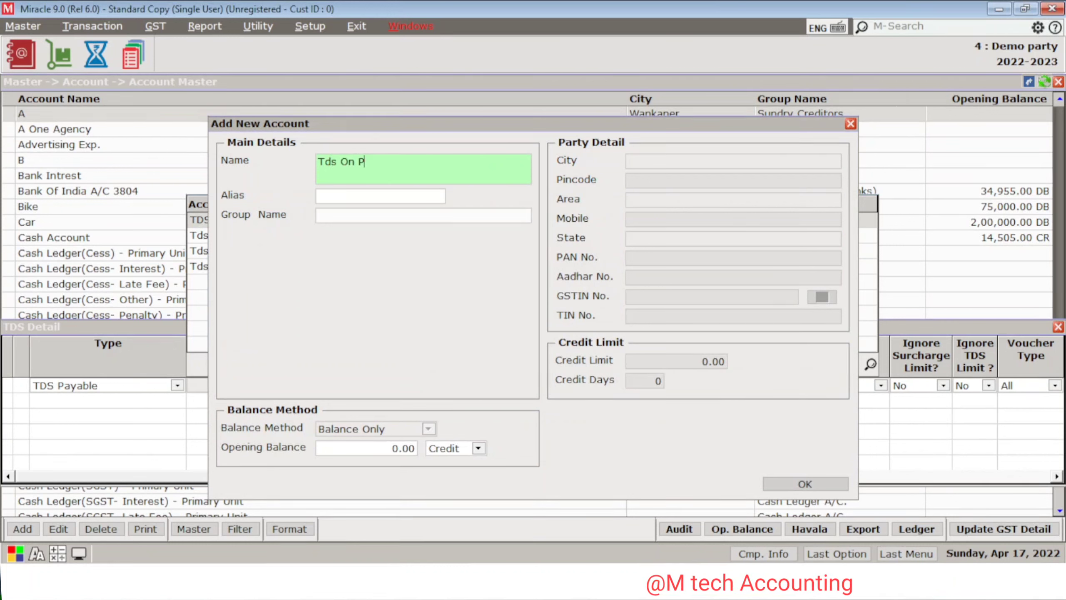
Step: Name the new account 'Tds On Pur.' and place it under Duties & Taxes
type("Tds On Pur.")
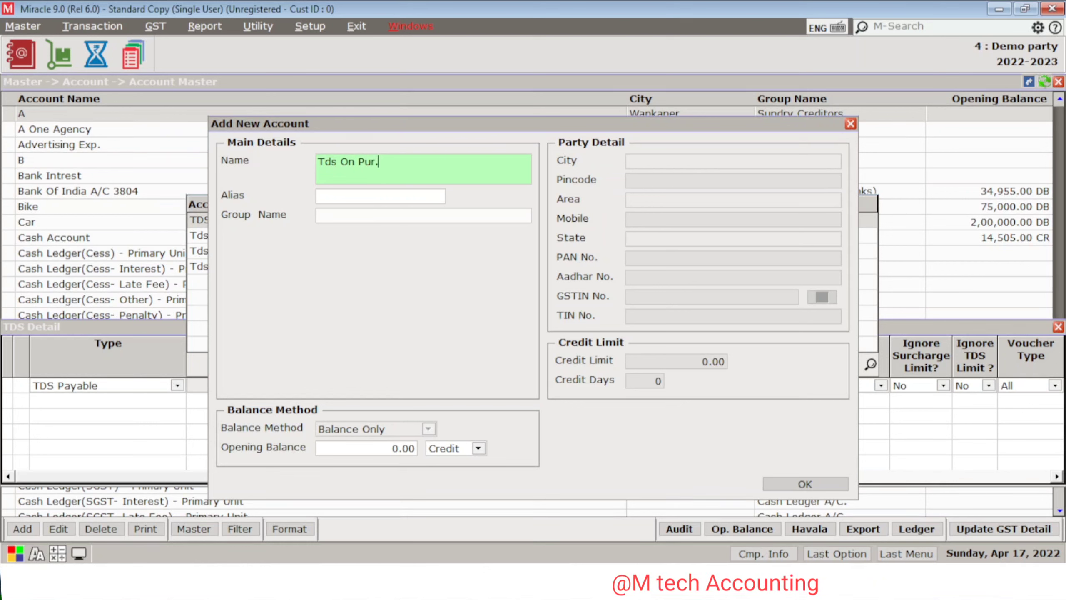
key("Return")
key("Return")
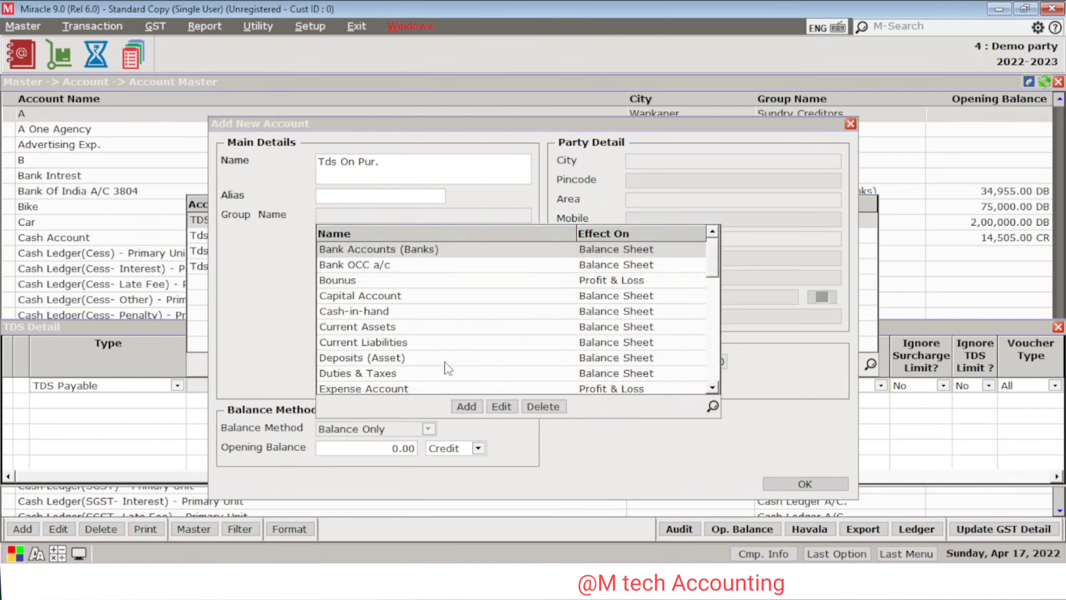
type("D")
key("Down")
key("Return")
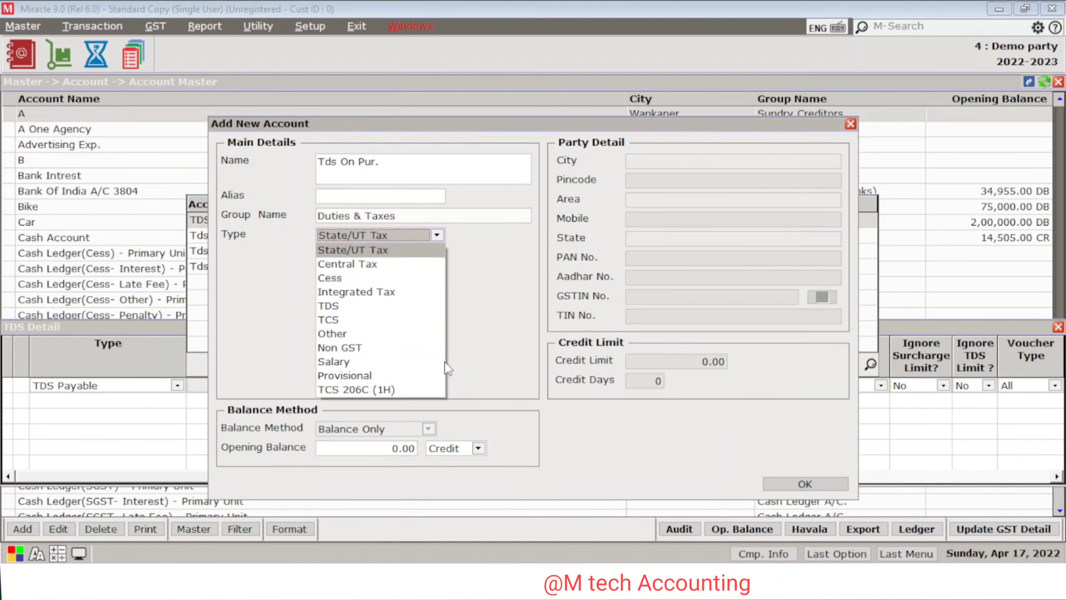
Step: Make it a TDS-type account for TDS on Purchase of Goods and save it
key("Down")
key("Down")
key("Down")
key("Down")
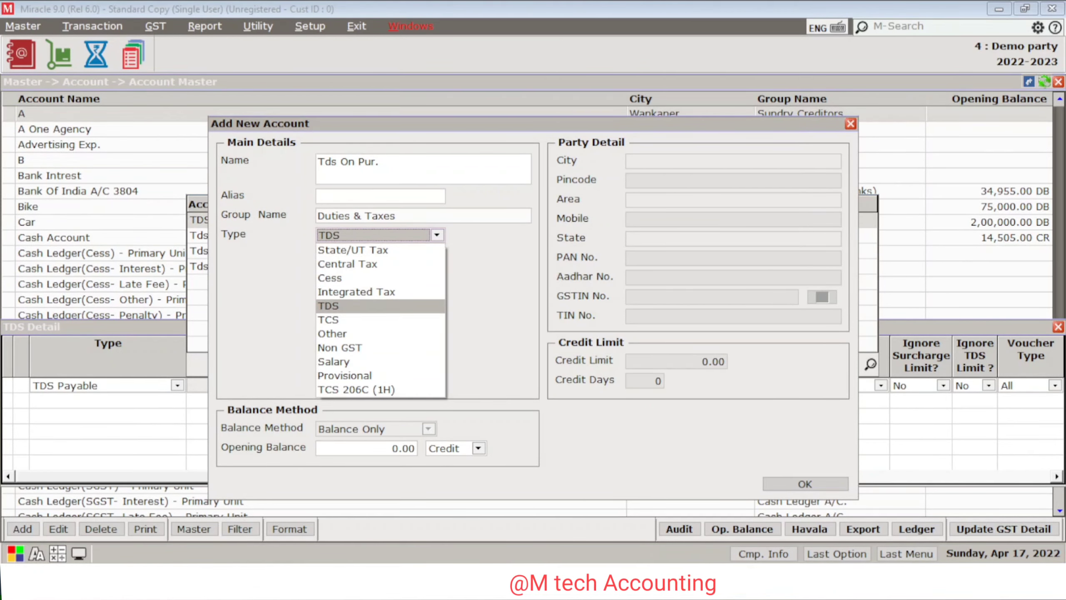
key("Return")
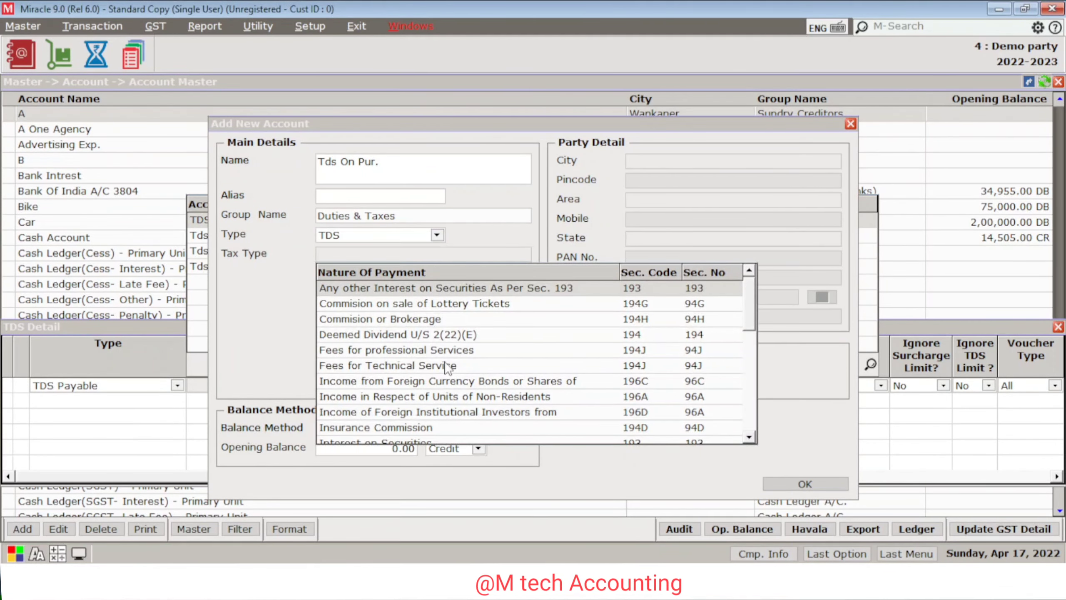
type("P")
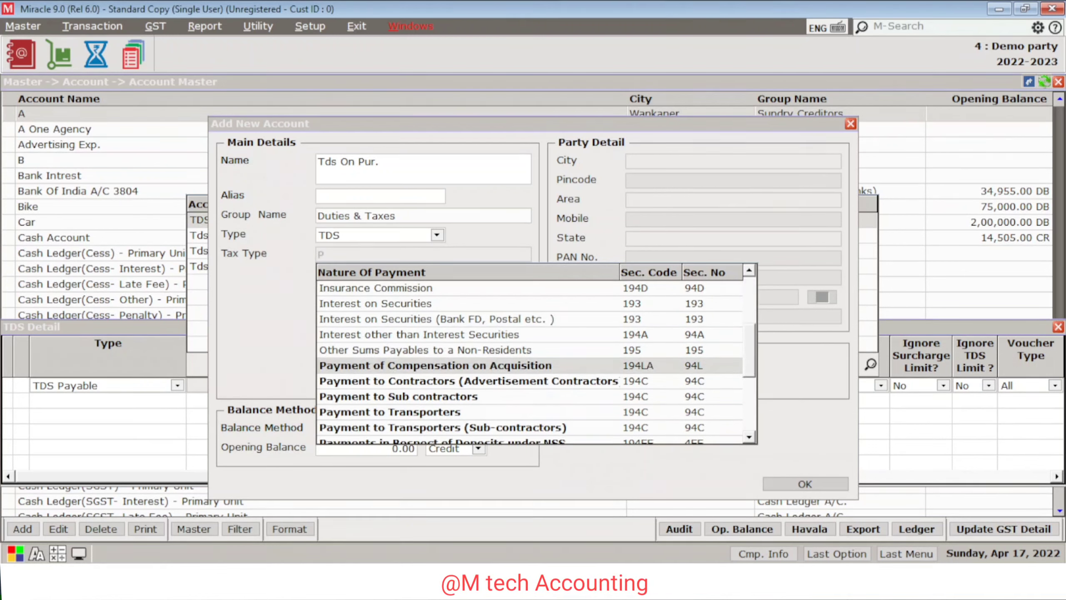
key("Down")
key("Down")
key("Down")
key("Down")
key("Down")
key("Down")
key("Down")
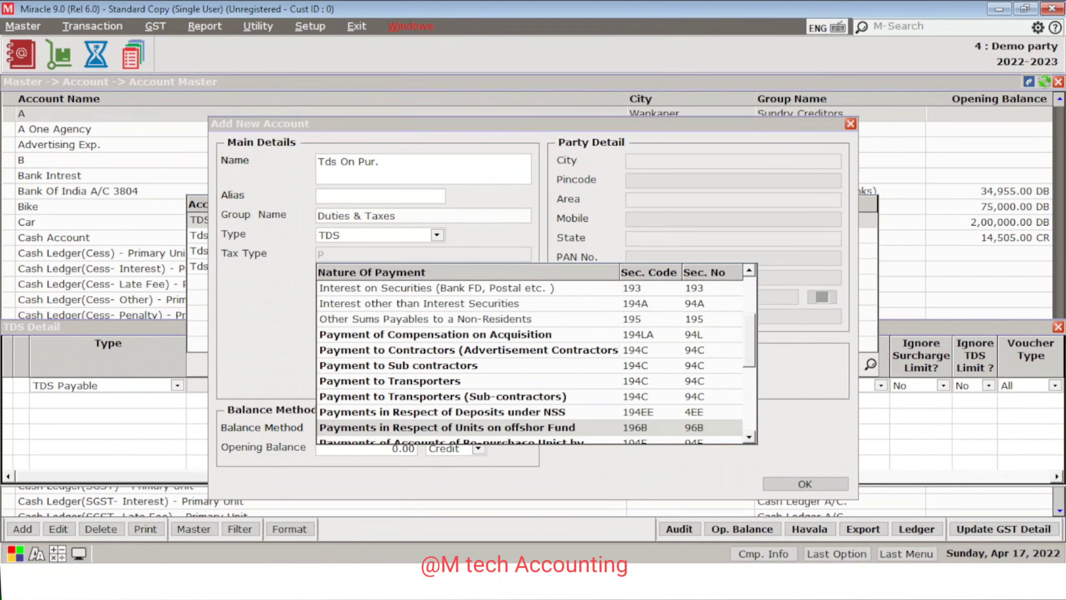
key("Down")
key("Down")
key("Down")
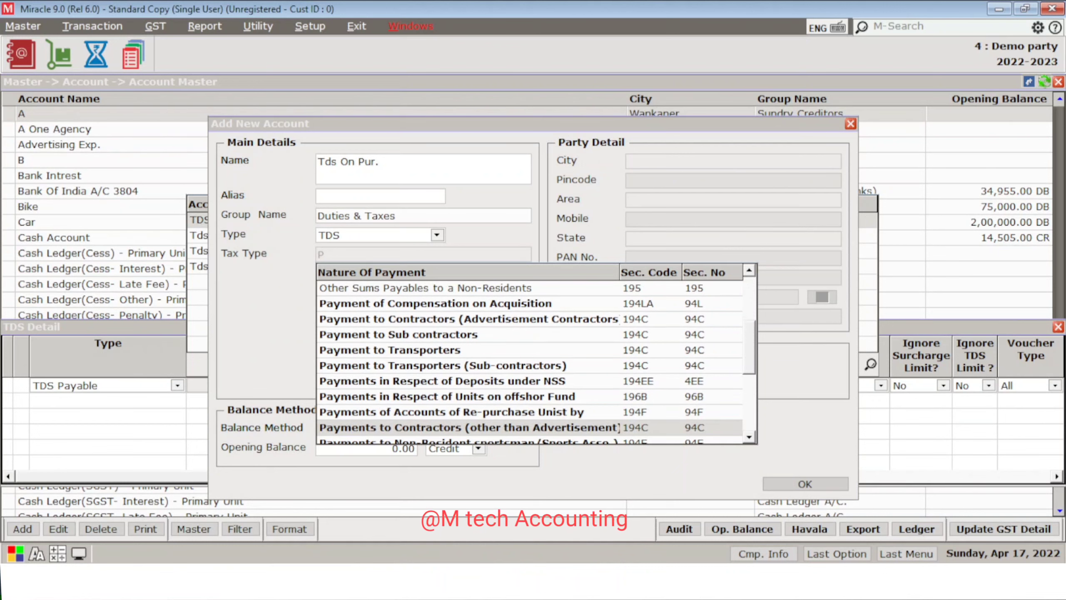
key("Down")
key("Down")
key("Down")
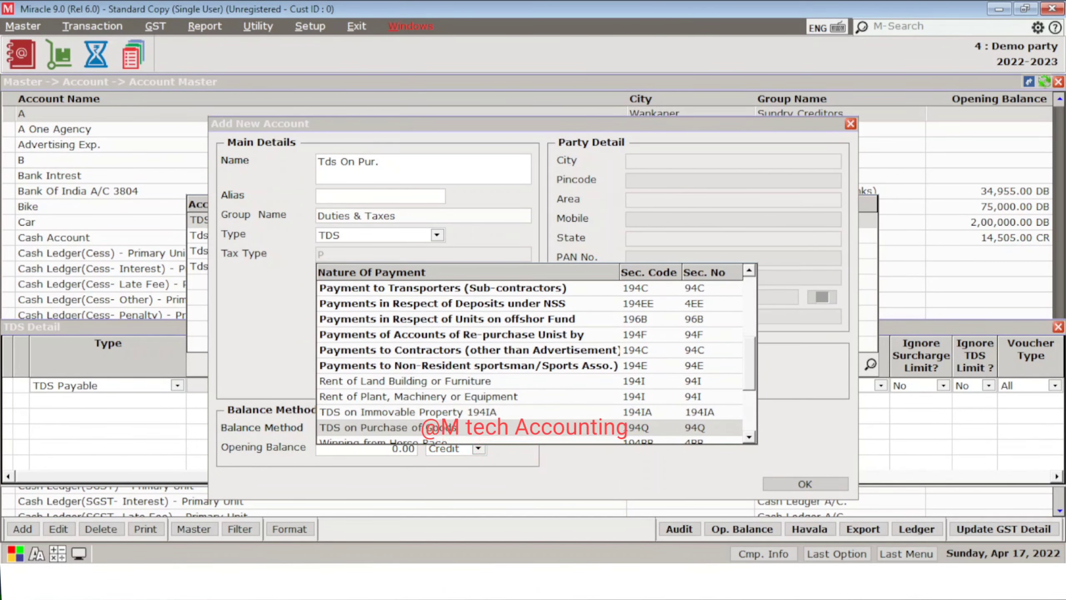
key("Return")
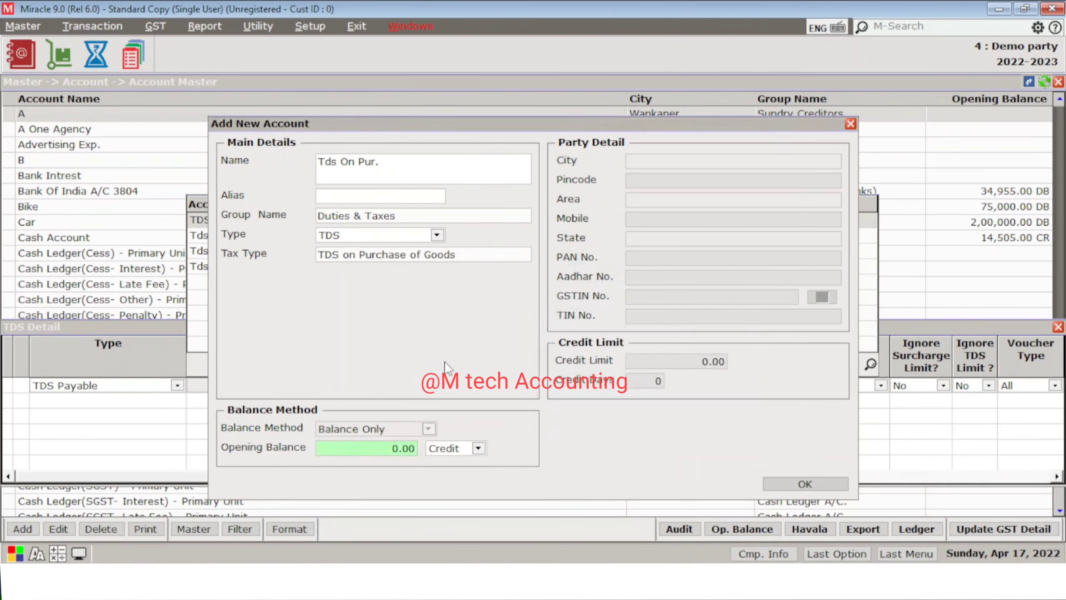
key("Return")
key("Return")
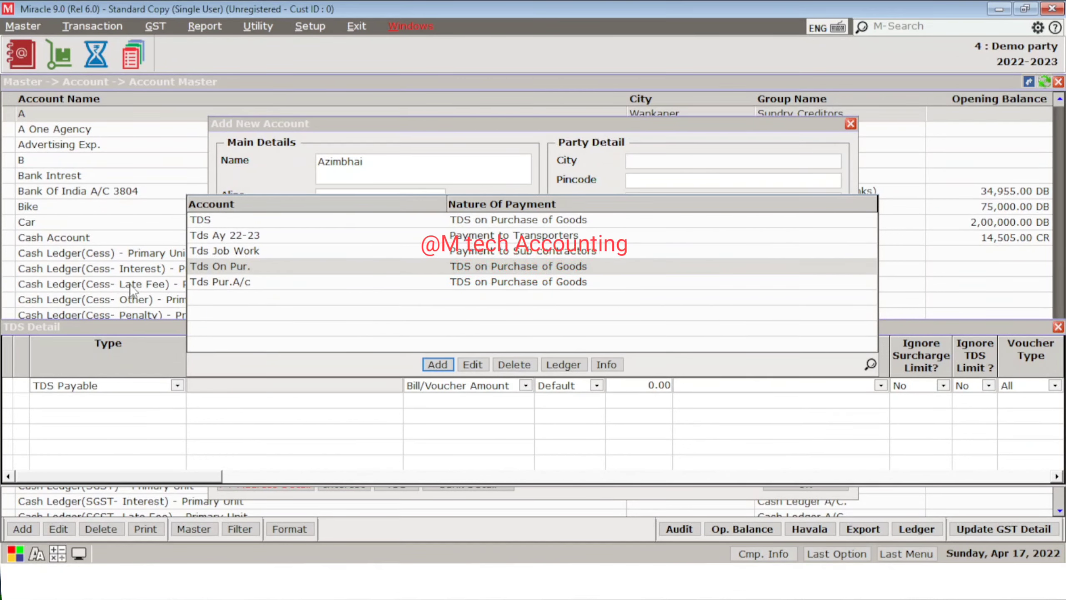
Step: Use Tds On Pur. with Bill/Voucher Amount basis, Default rate, limits No, active row
double_click(250, 266)
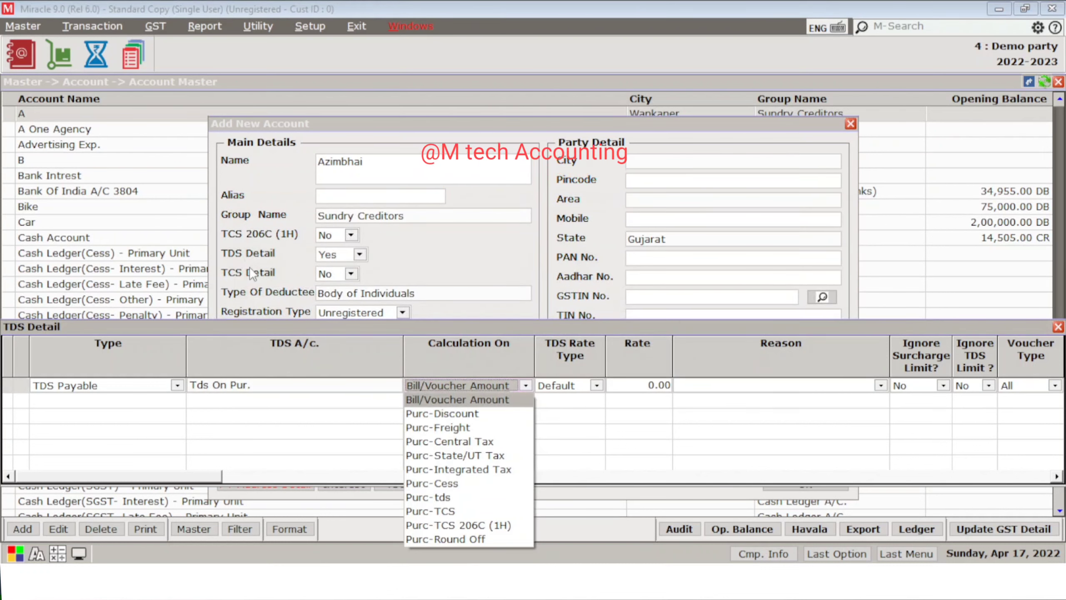
key("Return")
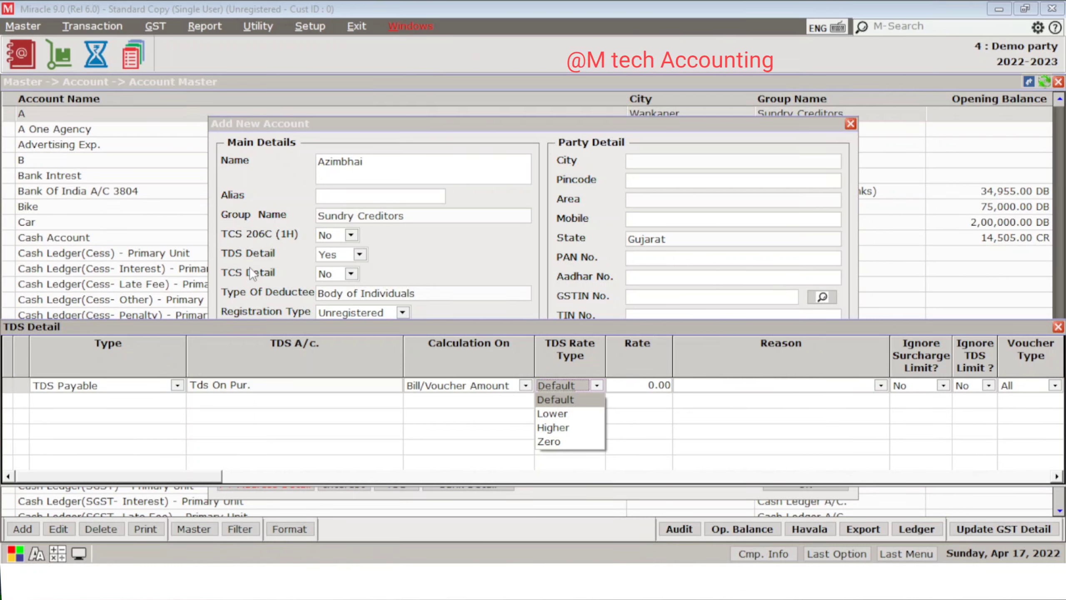
key("Return")
key("Return")
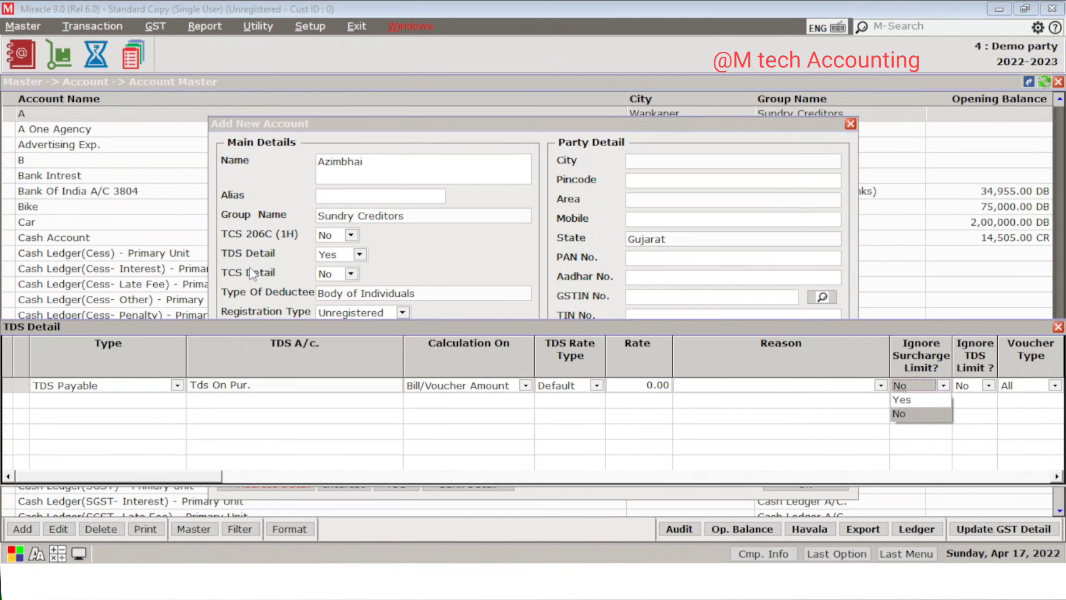
key("Return")
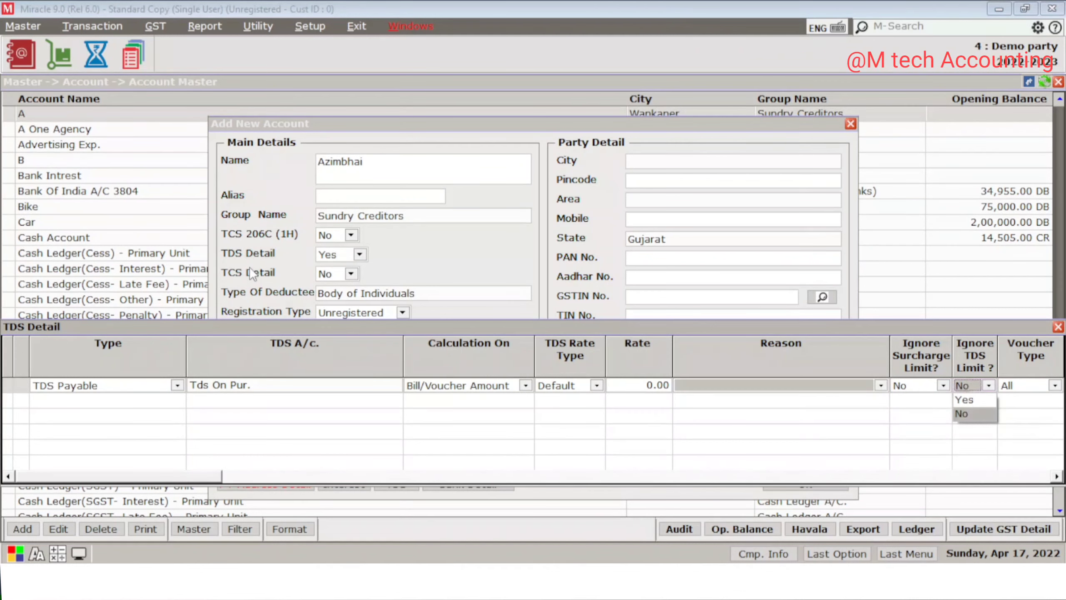
key("Return")
key("Return")
key("Return")
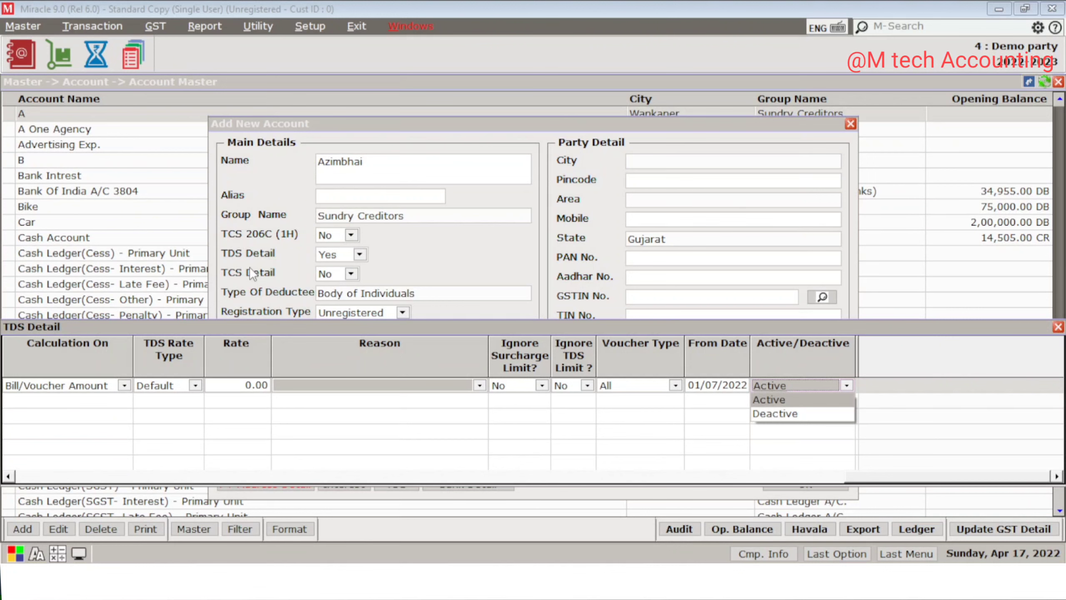
key("Return")
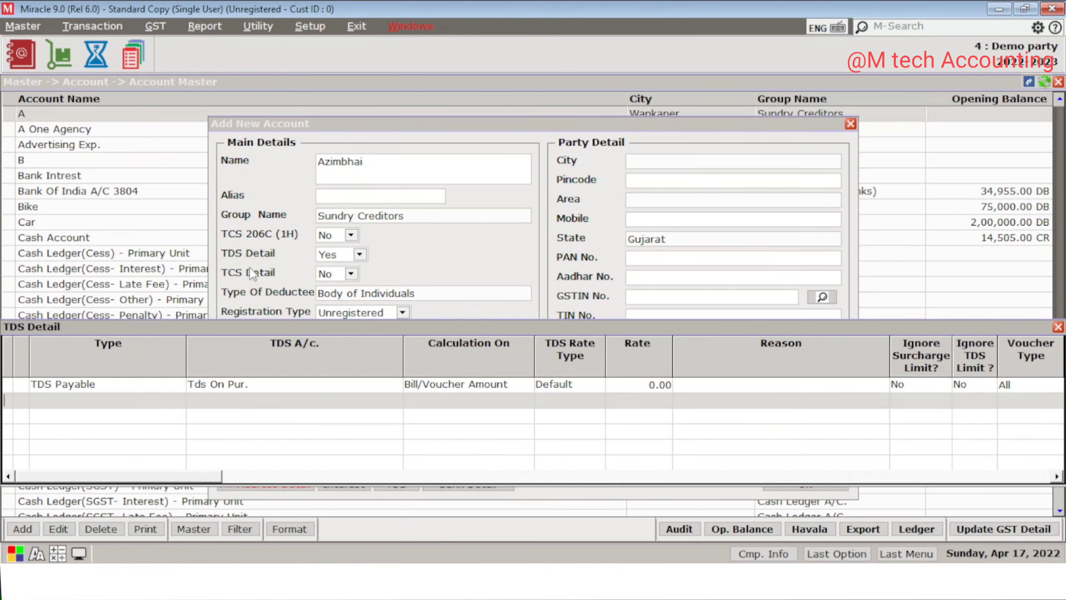
key("Return")
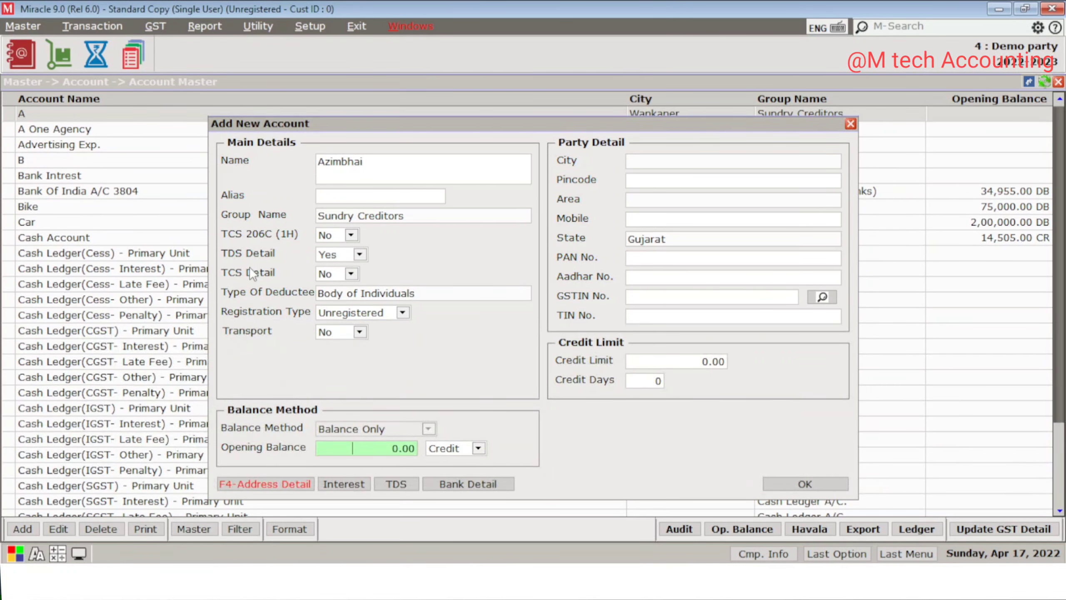
Step: Set Azimbhai's city to Rajkot, keep the pincode, and pick the area from the list
key("Return")
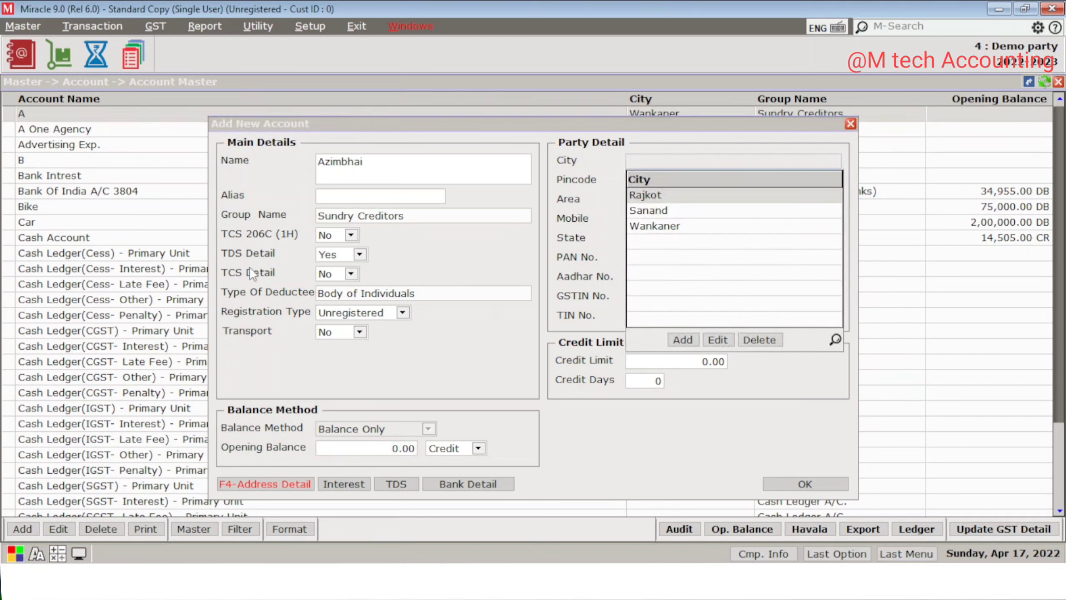
key("Return")
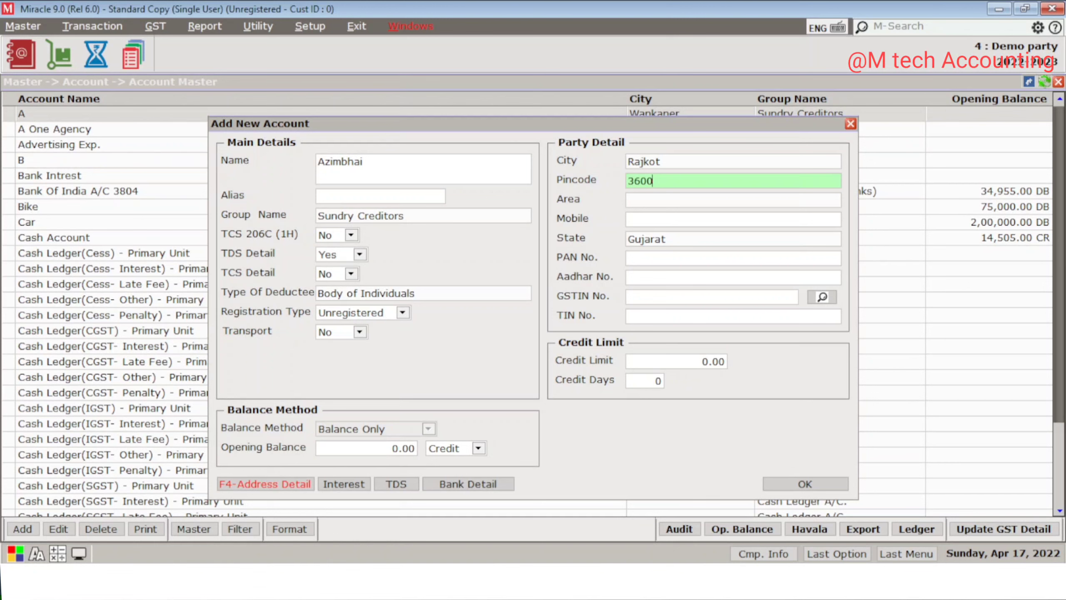
key("Return")
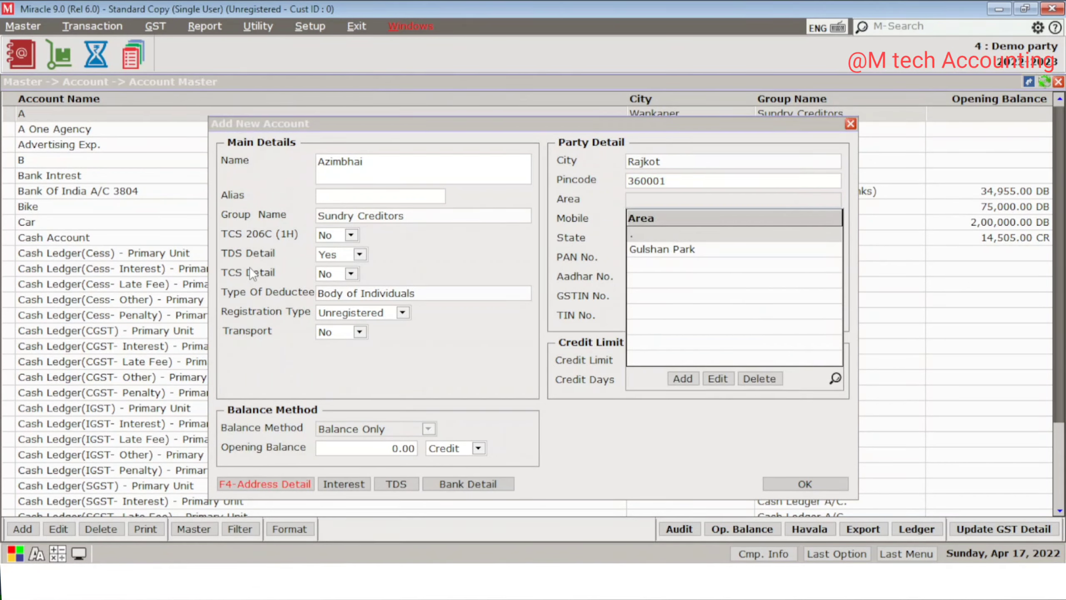
key("Down")
key("Return")
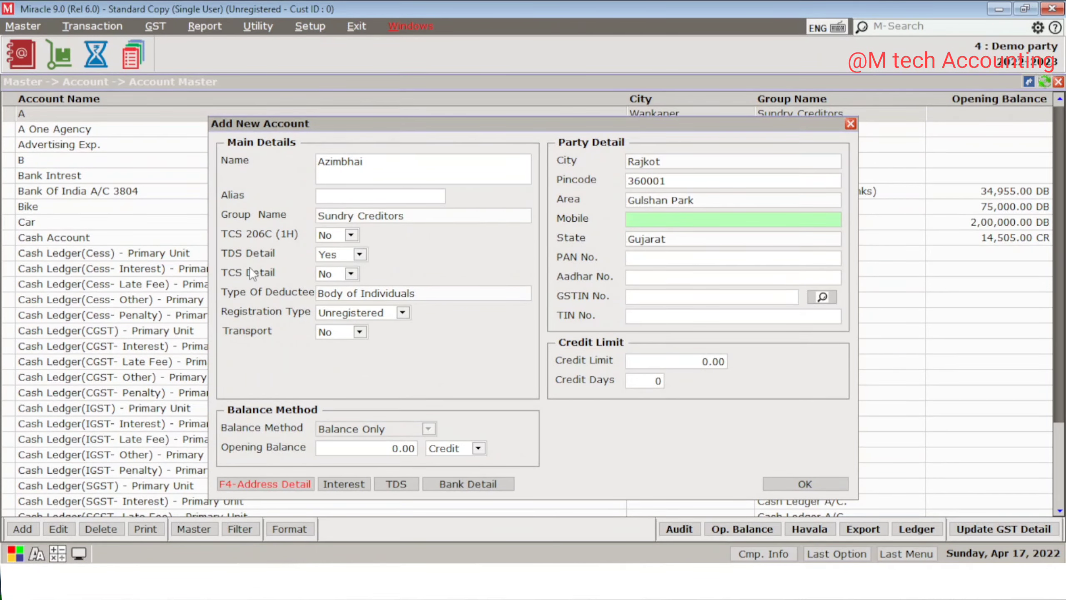
key("Return")
key("Return")
key("Return")
key("Return")
key("Return")
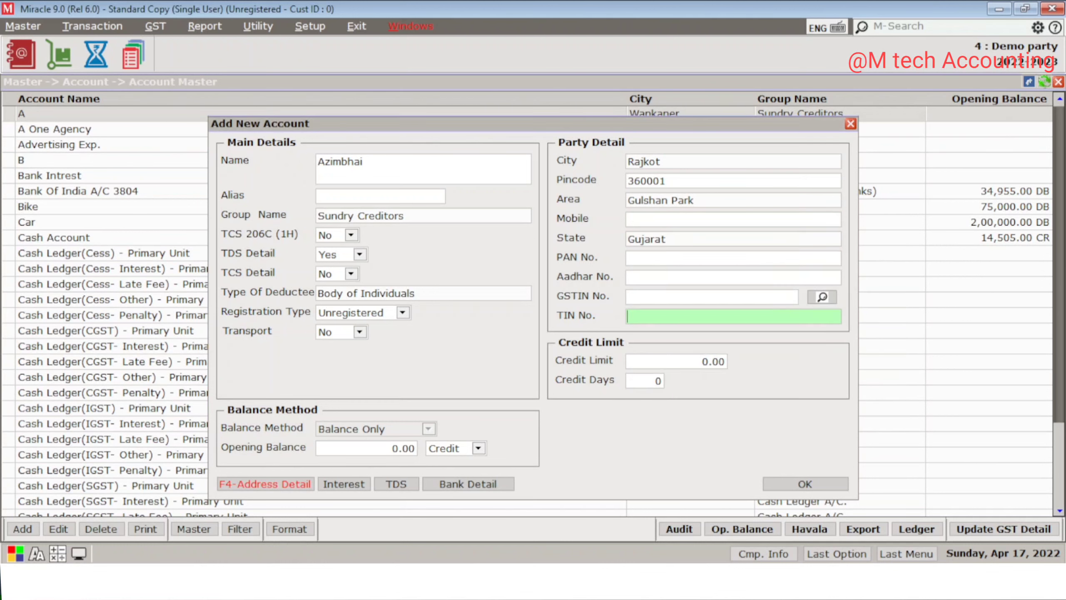
key("Return")
Step: Correct the last characters of the PAN No. field
key("Up")
key("Up")
key("Up")
key("Up")
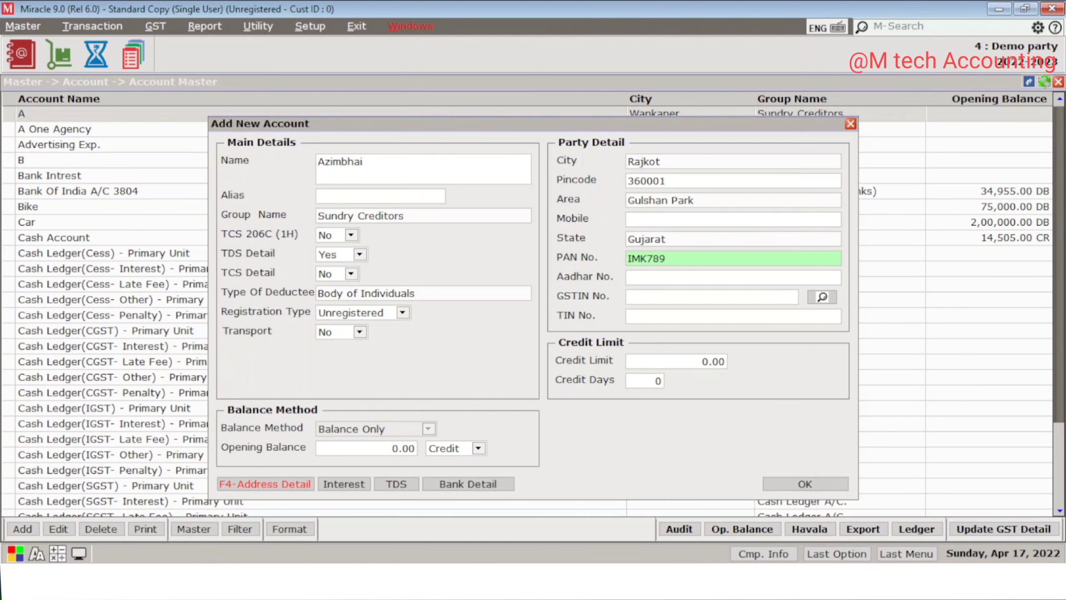
key("BackSpace")
key("BackSpace")
key("BackSpace")
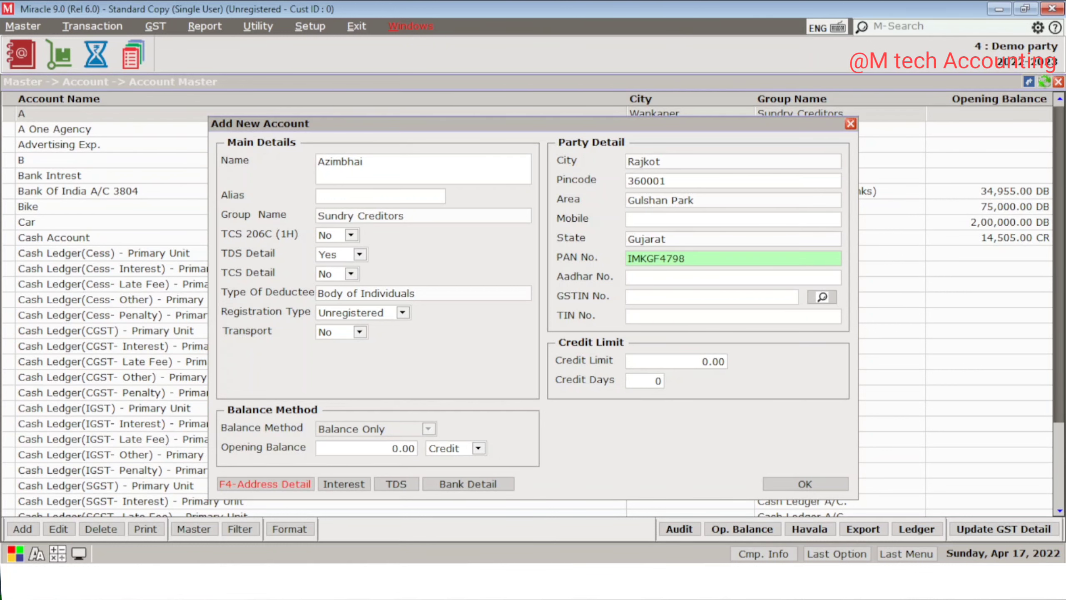
key("Return")
key("Return")
key("Return")
key("Return")
key("Return")
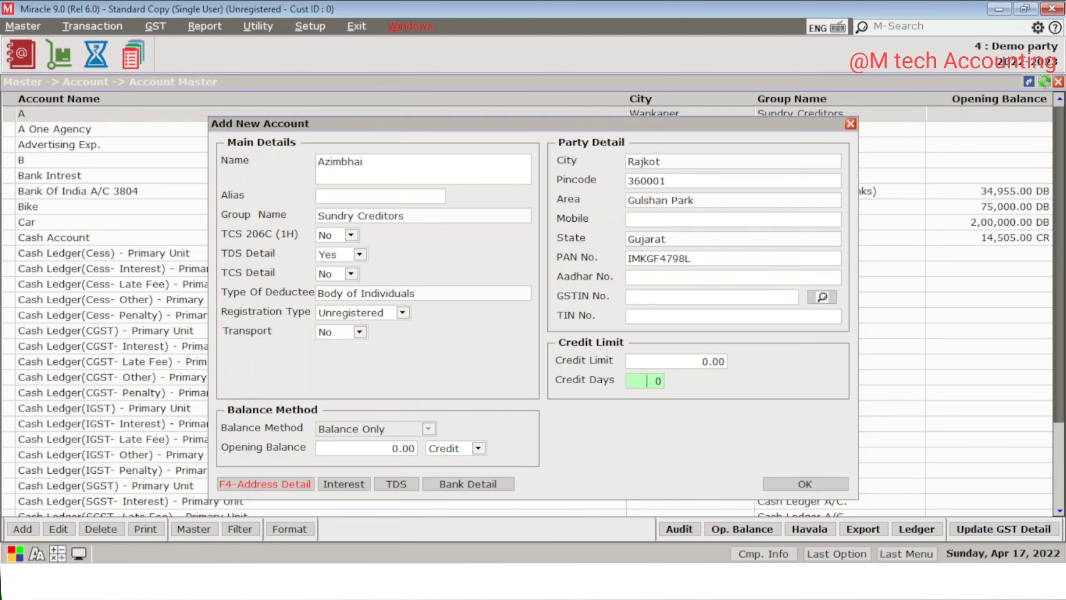
key("Return")
Step: Save the Azimbhai account and start a new bill under Transaction > Purchase Invoice
key("Escape")
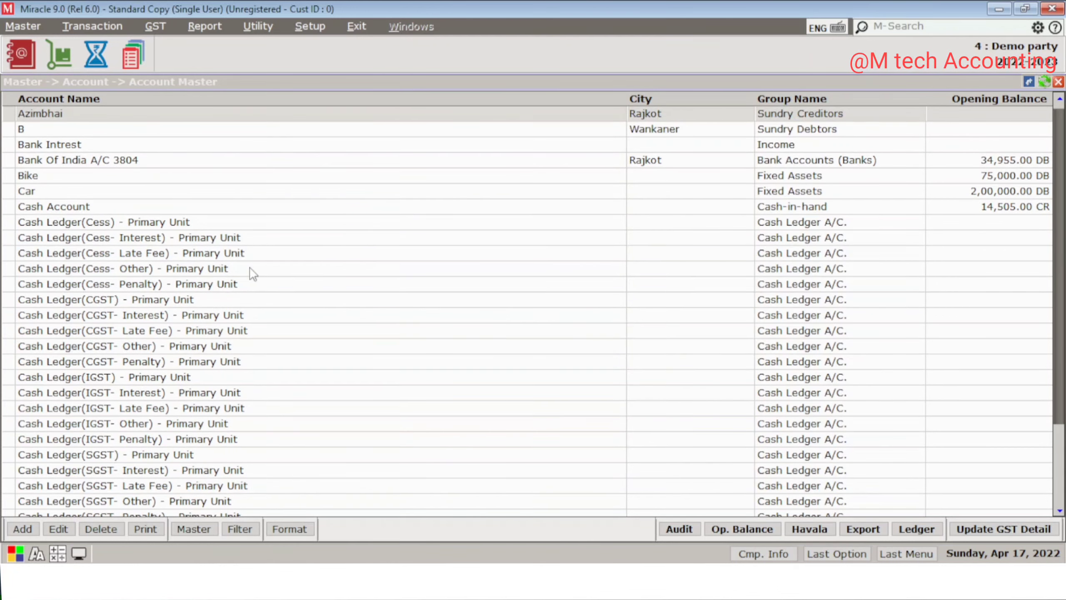
key("Escape")
key("alt+t")
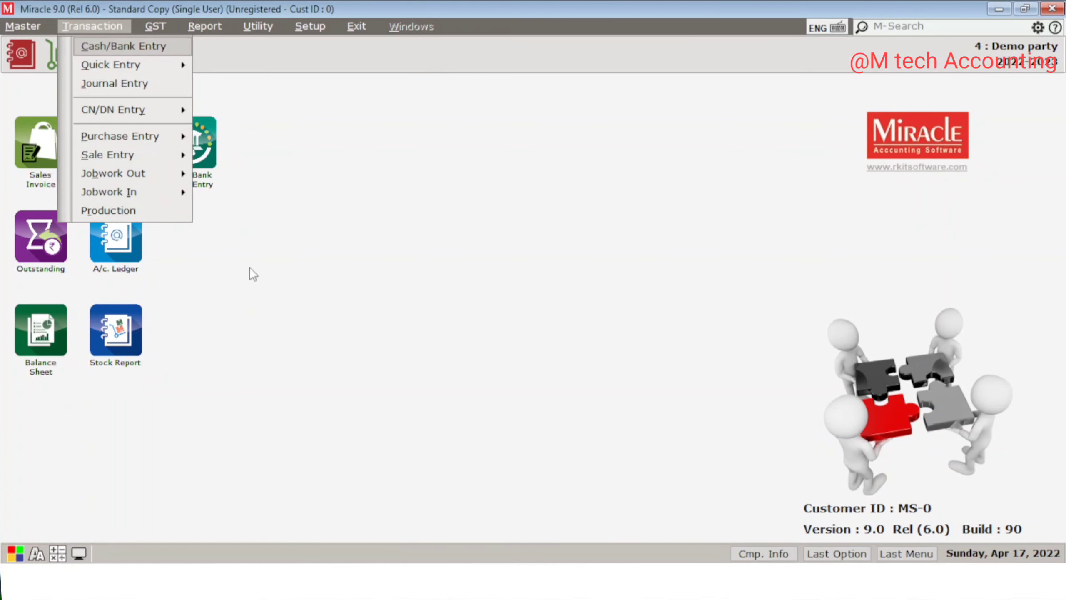
key("p")
key("Return")
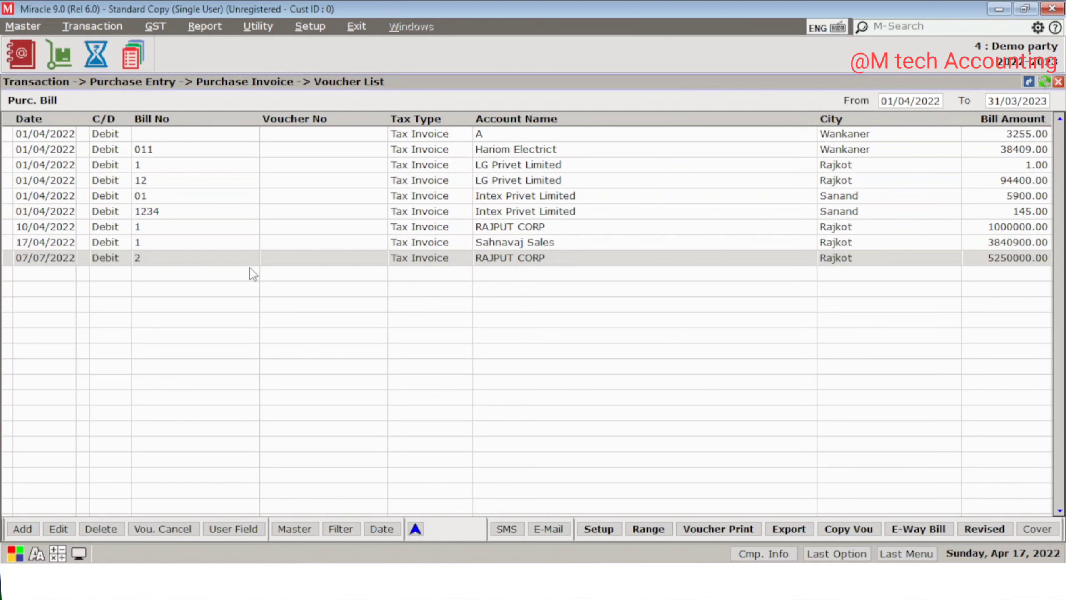
key("alt+a")
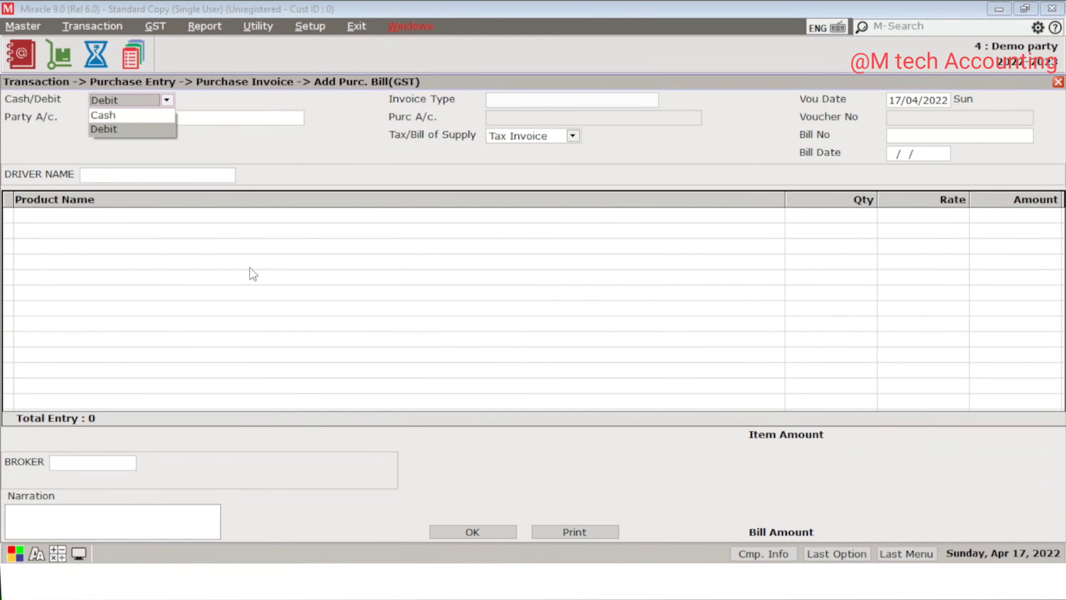
Step: Fill the bill header: Debit, party Azimbhai, invoice type GST, date 12/04/2022, bill no 1
key("Return")
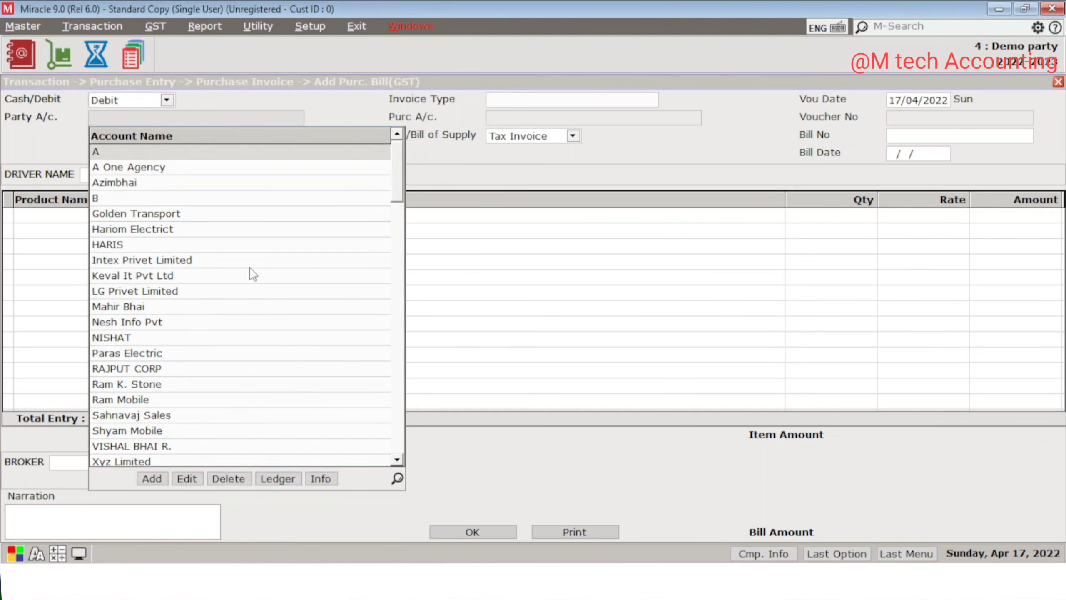
type("A")
key("Down")
key("Down")
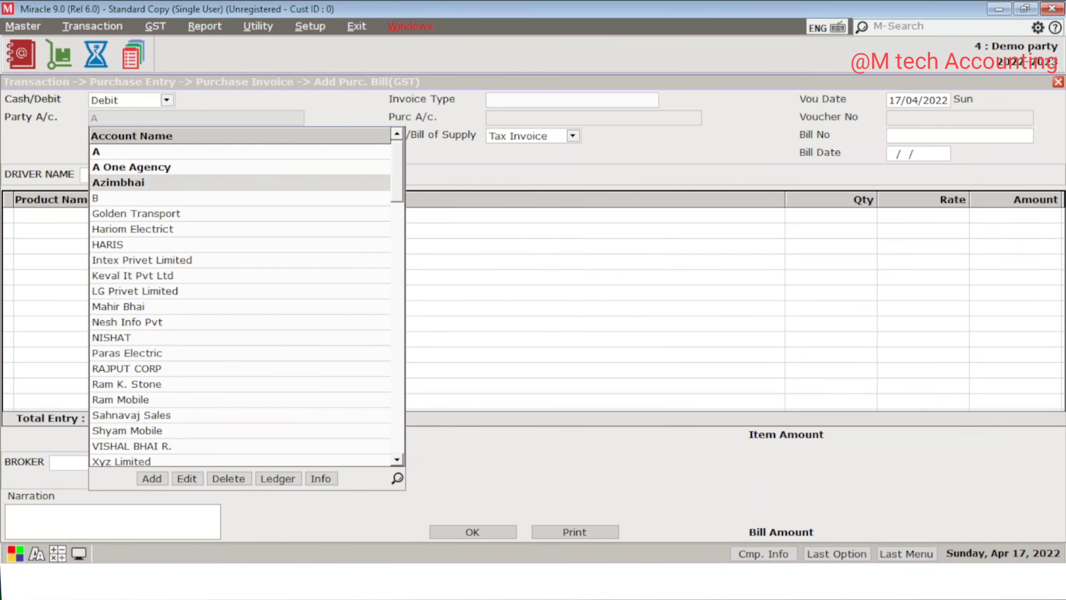
key("Return")
key("Return")
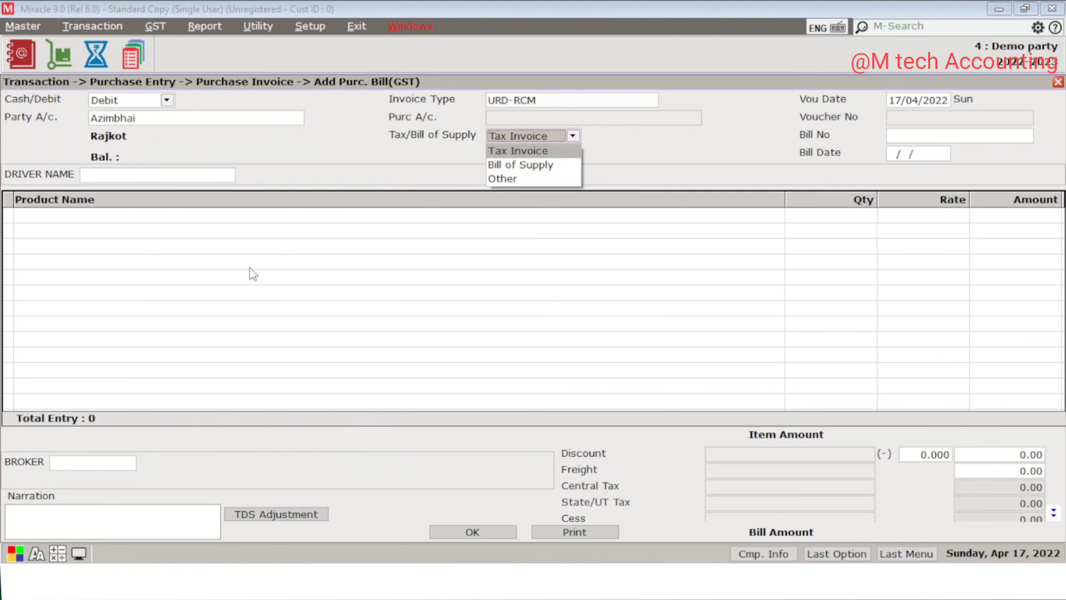
key("Escape")
key("Up")
key("Up")
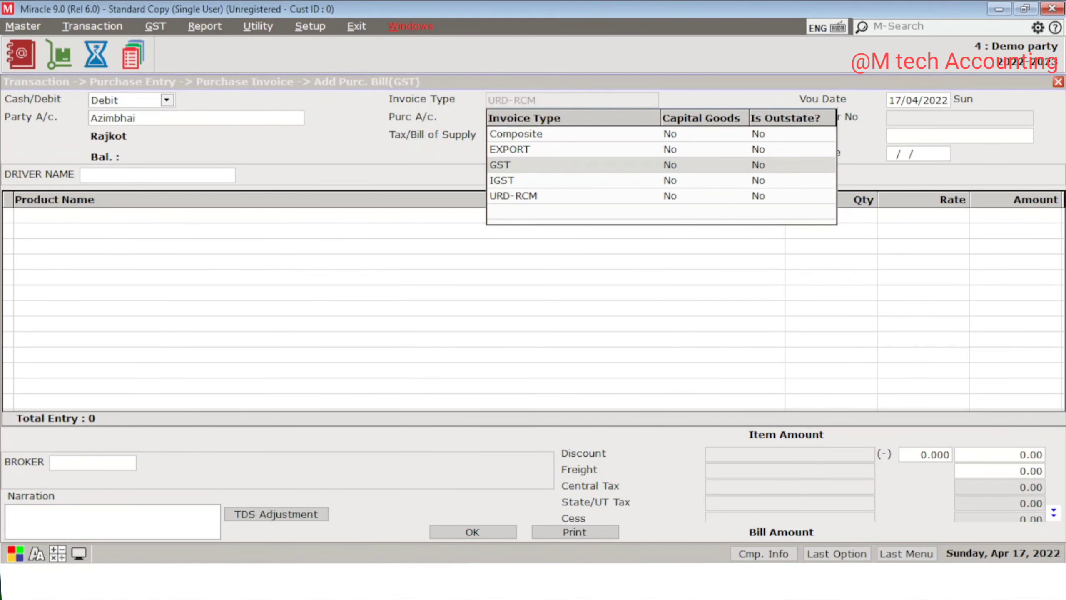
key("Return")
key("Return")
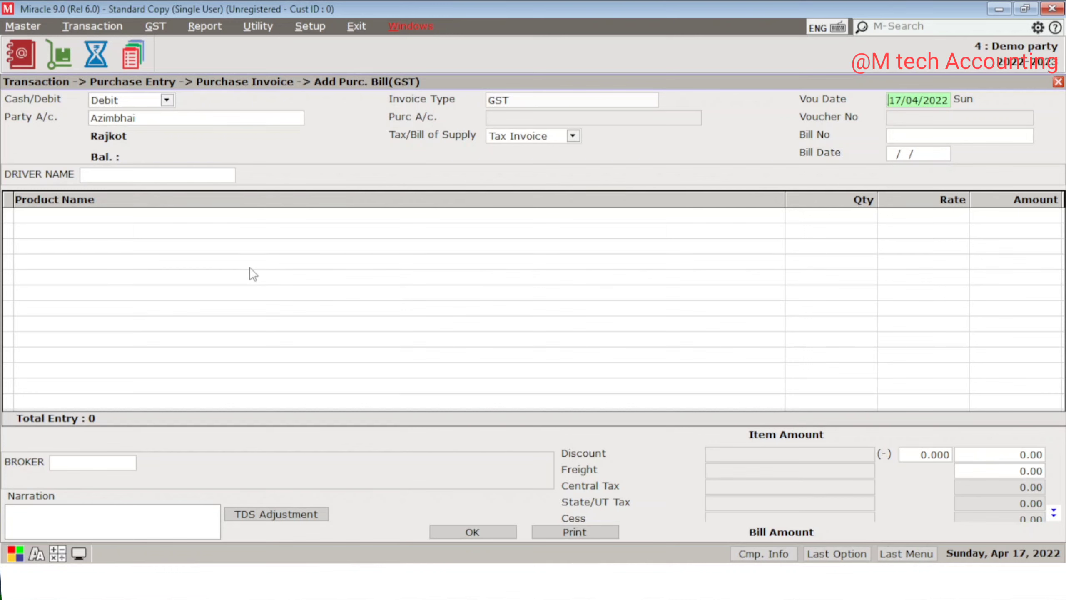
type("12")
key("Return")
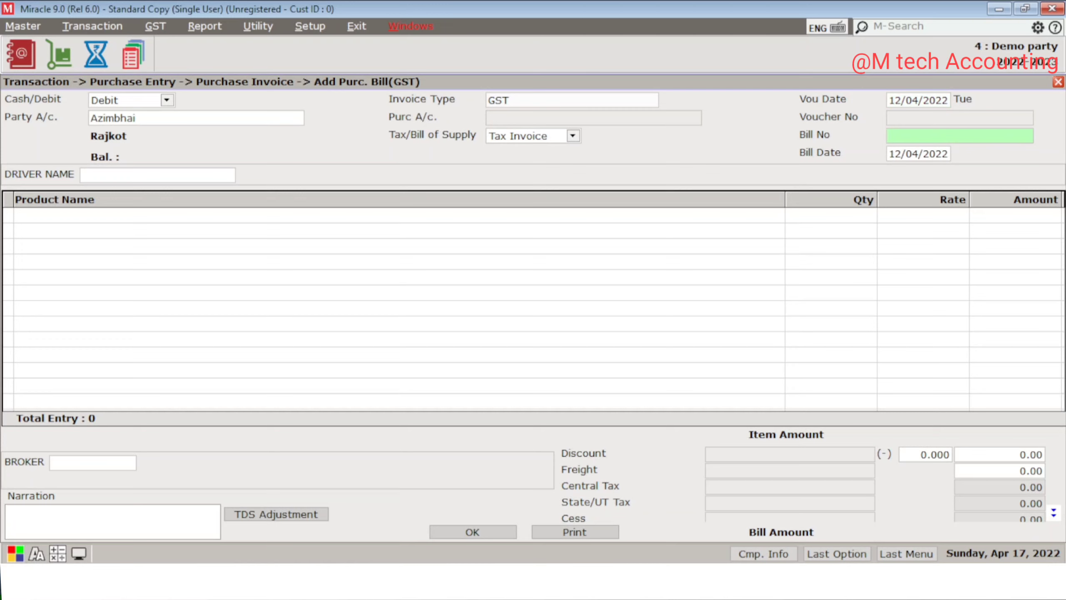
type("1")
key("Return")
key("Return")
key("Return")
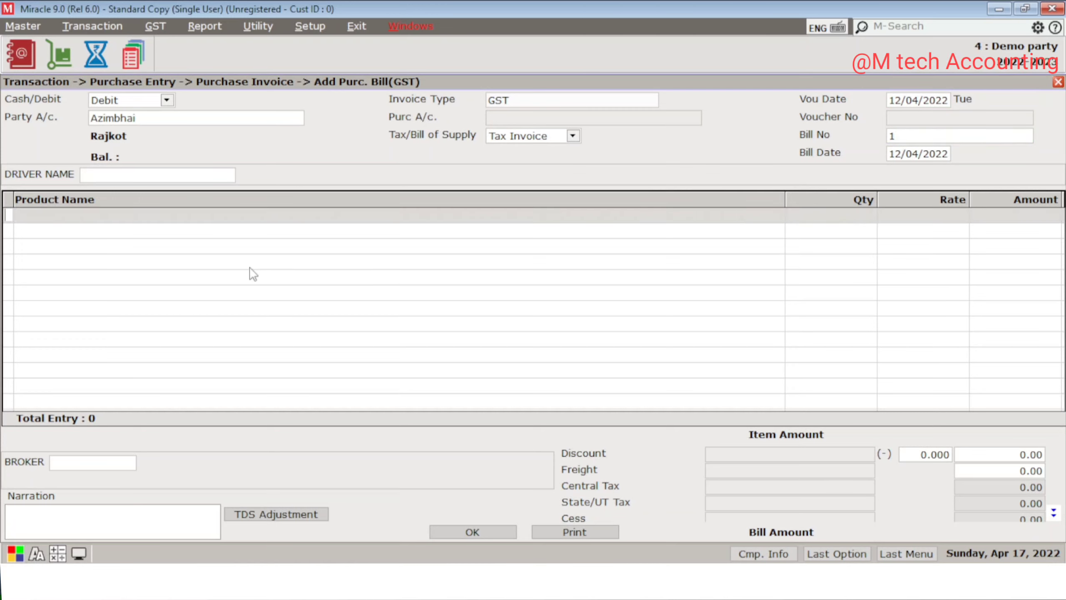
Step: Add 1000 units of Intex 32" Lcd to the bill
key("Down")
key("Down")
key("Down")
key("Down")
key("Down")
key("Down")
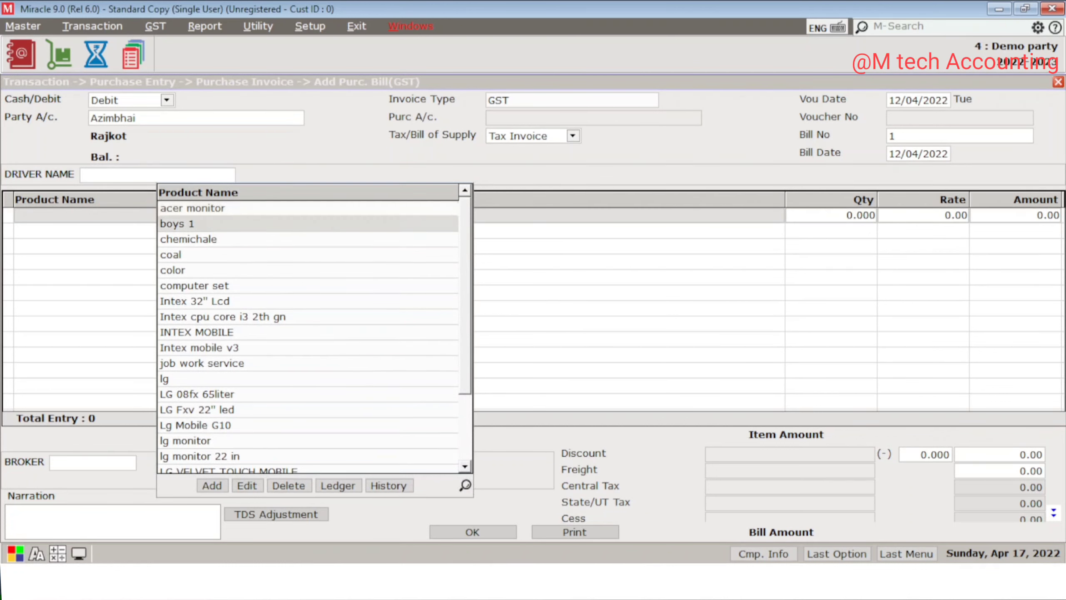
key("Return")
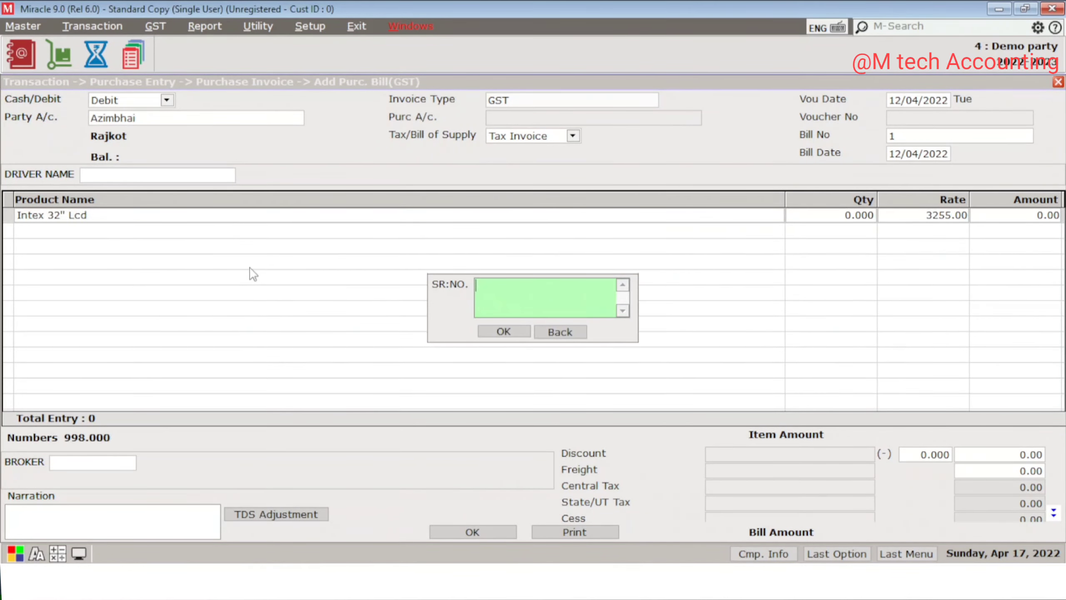
key("Return")
key("Return")
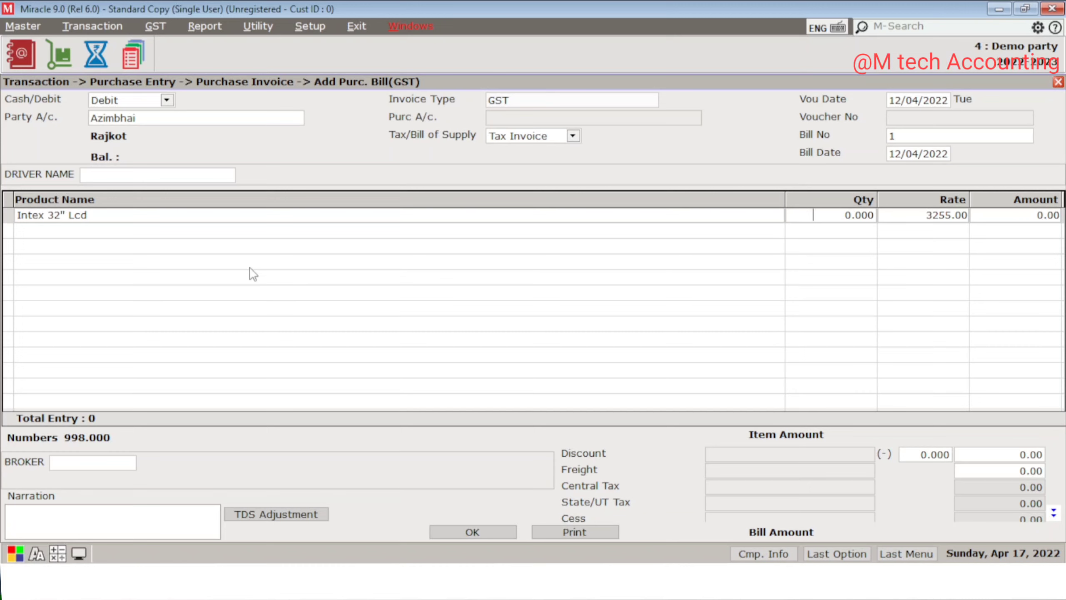
type("1000")
key("Return")
Step: Accept the 3255 rate and 9% CGST/SGST, saving the 38,40,900 bill
key("Return")
key("Return")
key("Return")
key("Return")
key("Return")
key("Return")
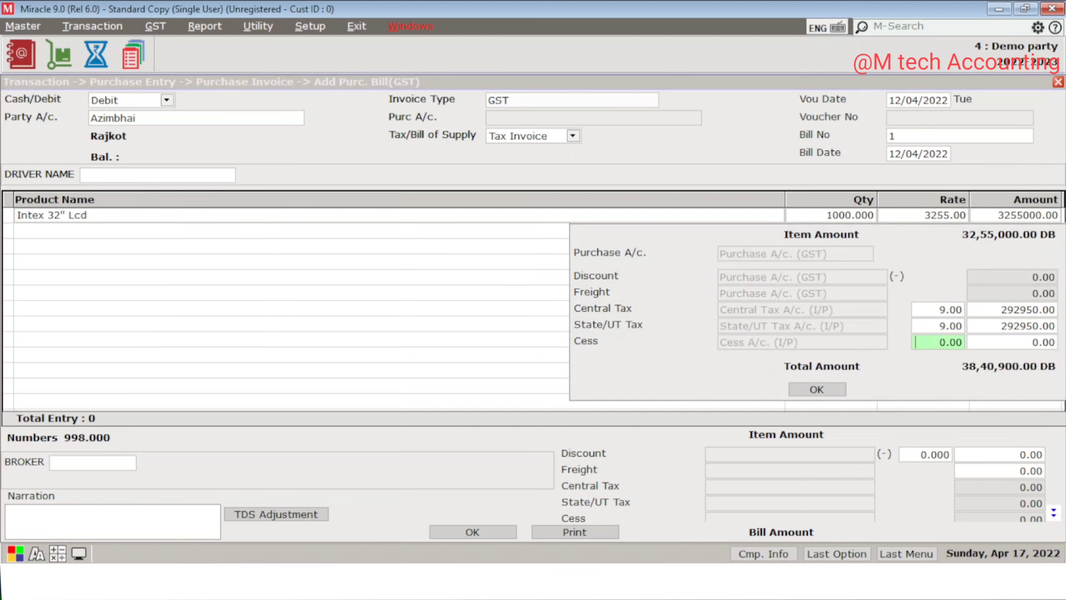
key("Return")
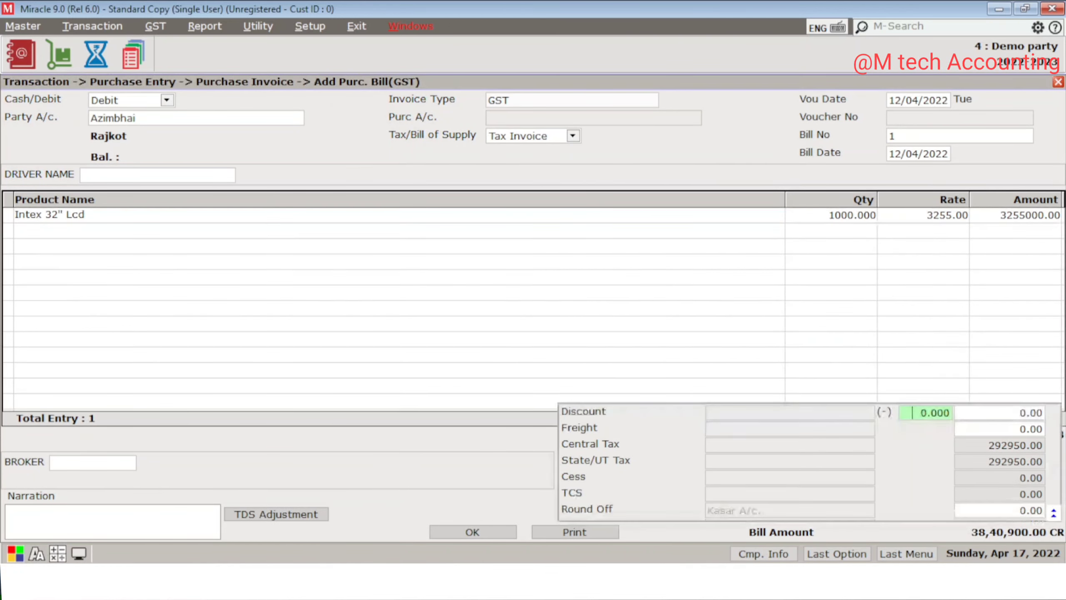
key("Return")
key("Return")
key("Return")
key("Return")
key("Return")
key("Return")
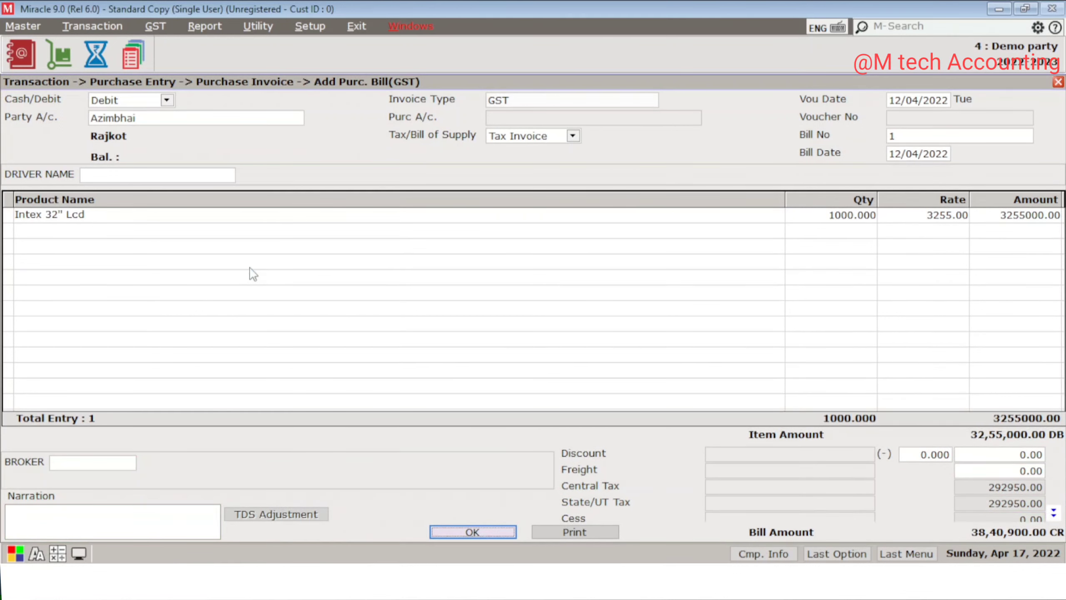
key("Return")
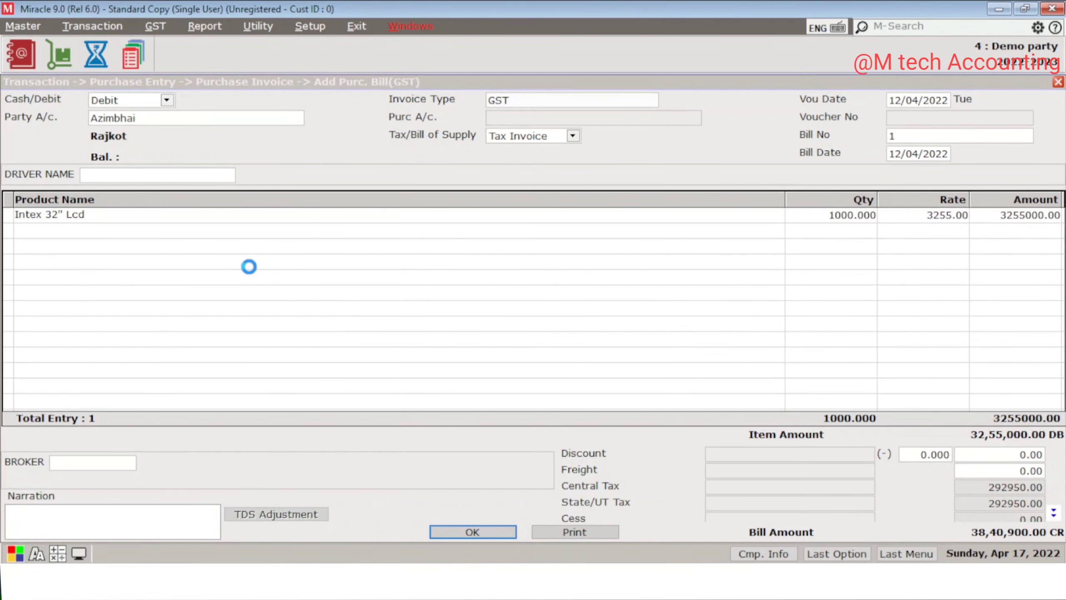
key("Escape")
key("Return")
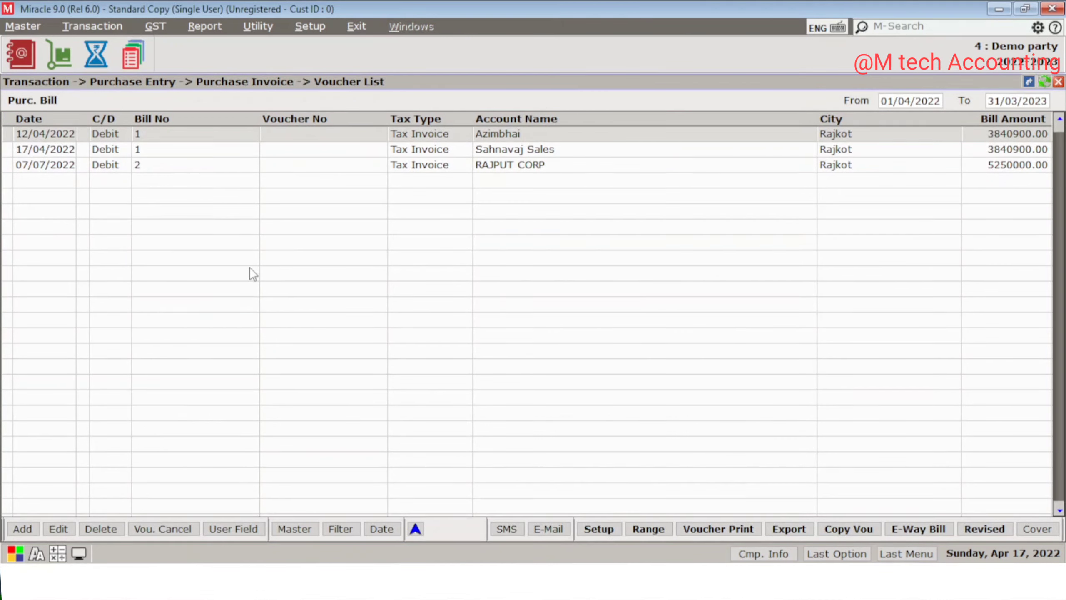
Step: Look over the saved purchase bills and close the list
key("Down")
key("Down")
key("Up")
key("Up")
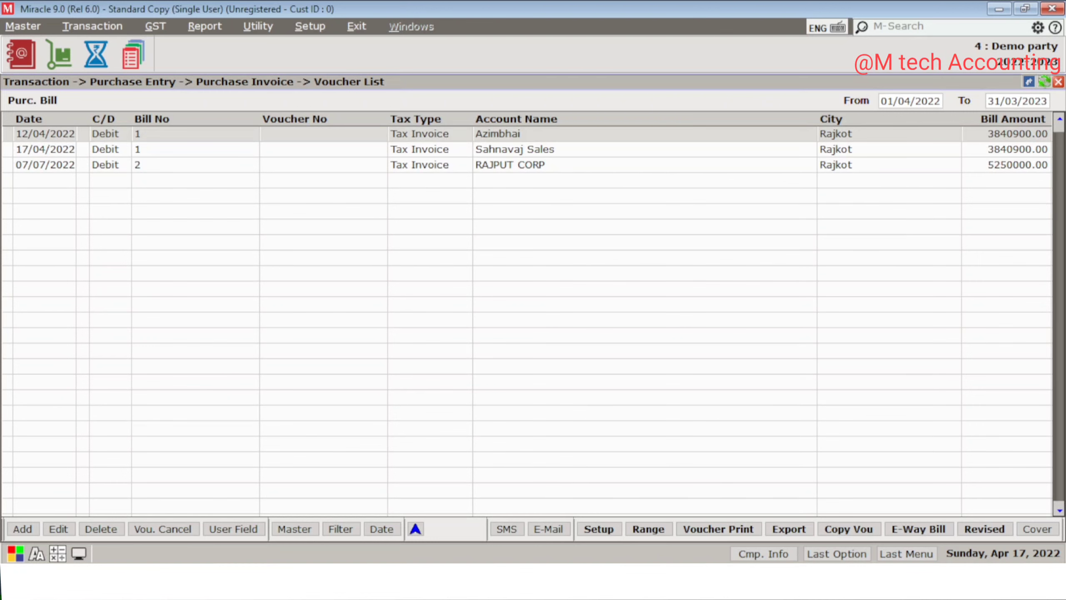
key("Escape")
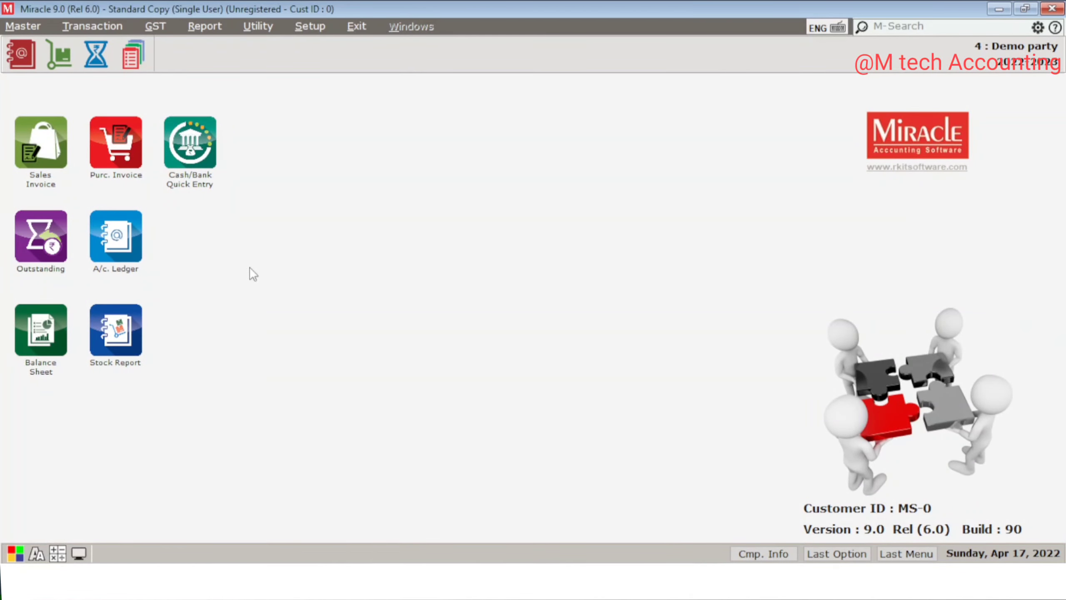
Step: View Report > TDS > TDS Report, showing Keval It Pvt Ltd's 194C entry of 200.00
key("alt+r")
key("Down")
key("Down")
key("Down")
key("Down")
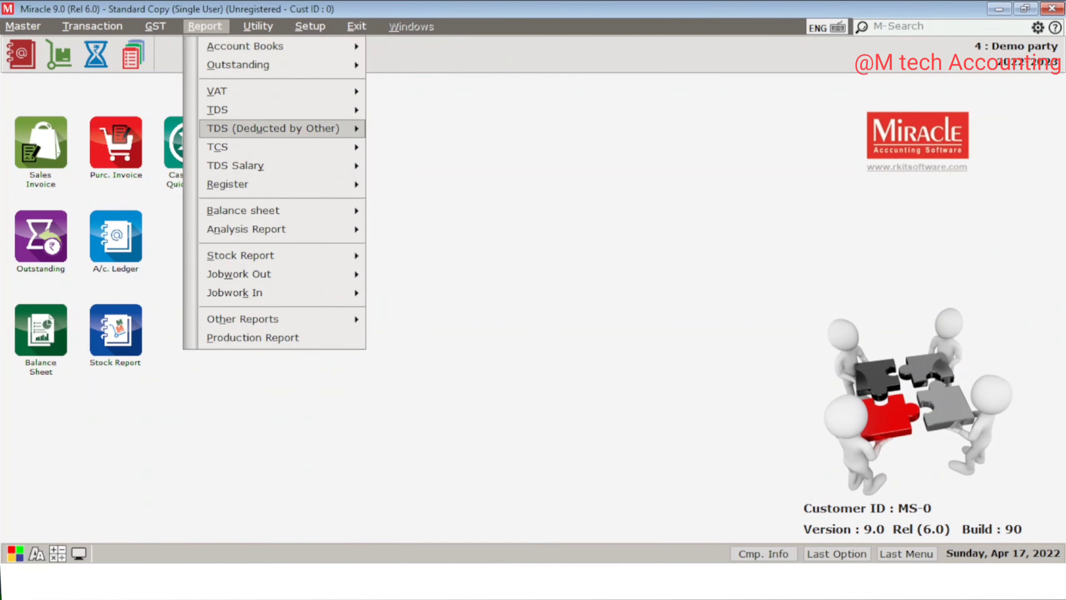
key("Up")
key("Right")
key("Return")
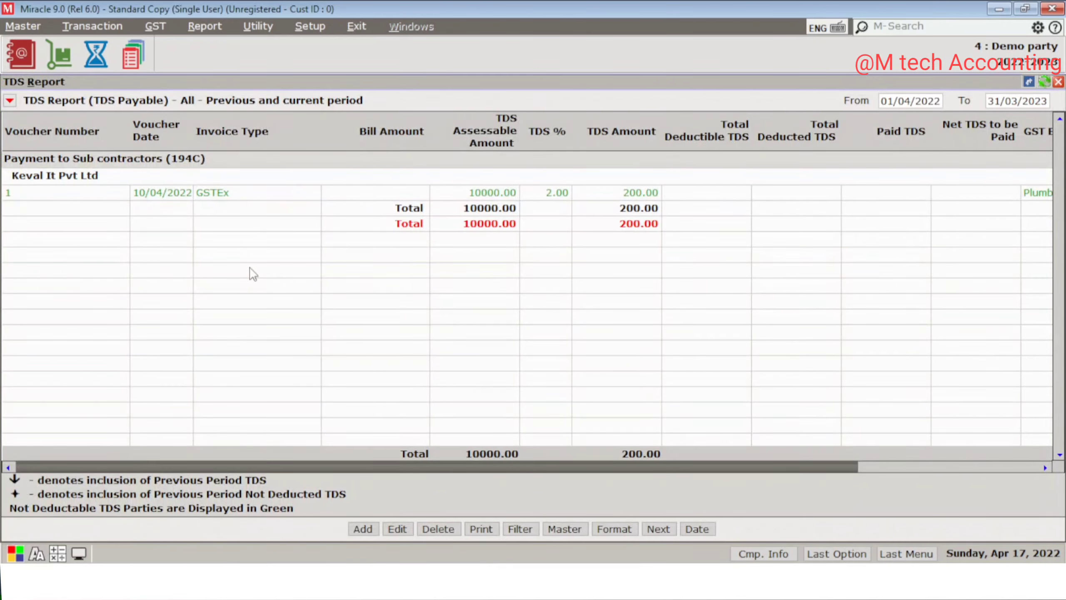
key("Down")
key("Down")
key("Down")
key("Down")
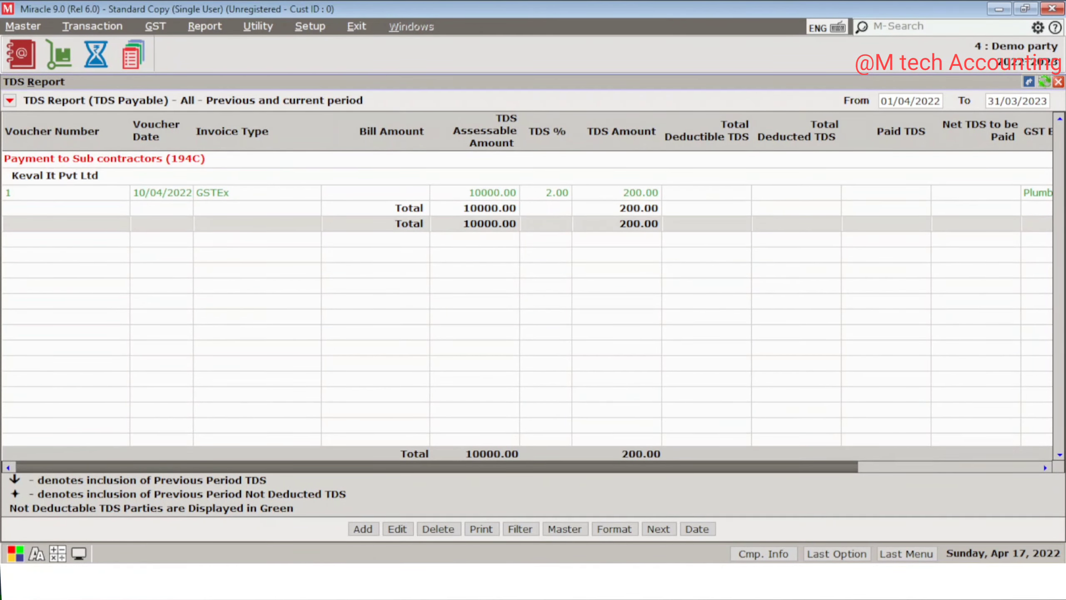
key("Up")
key("Up")
key("Up")
key("Up")
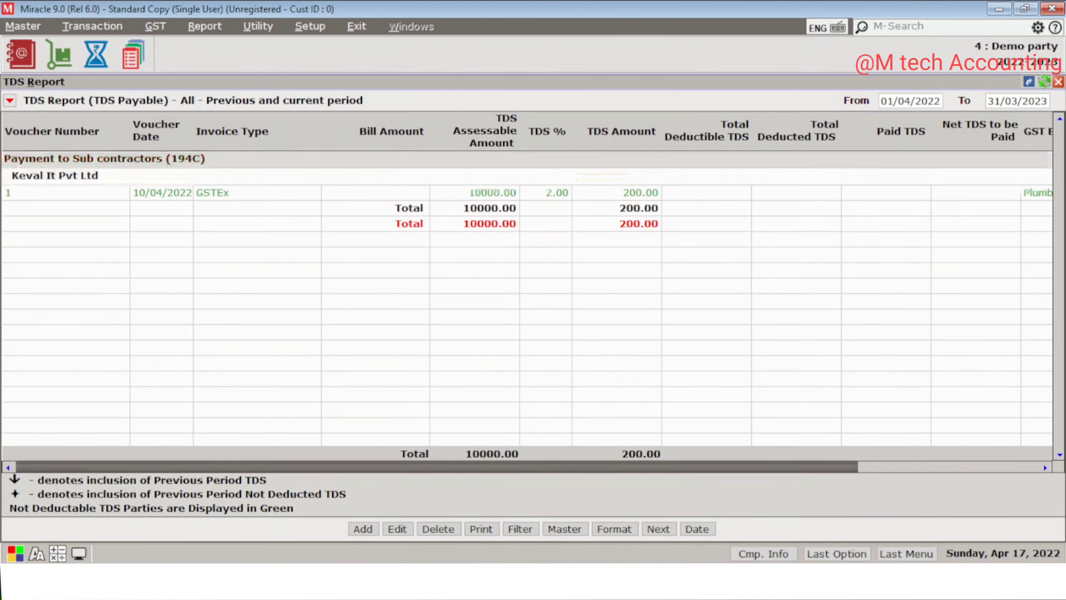
key("Down")
key("Down")
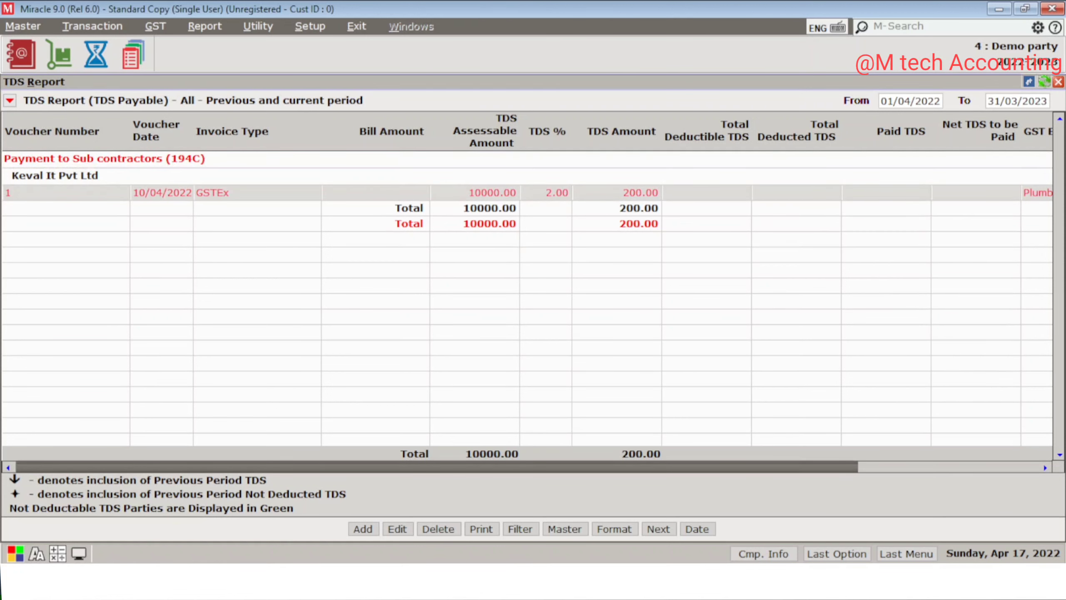
key("Escape")
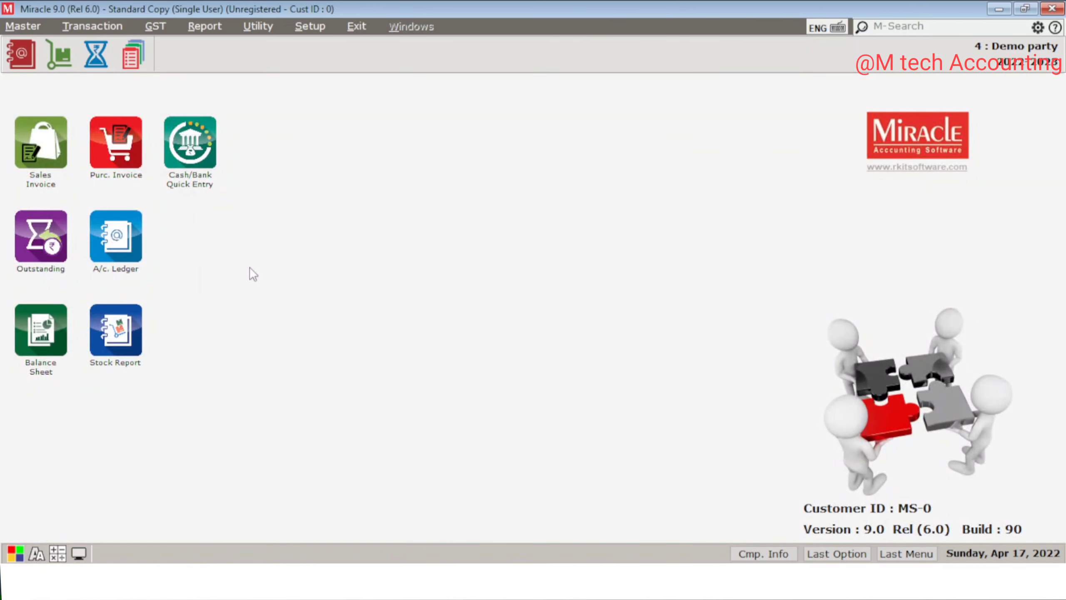
Step: Start a new purchase invoice from the Purchase Entry bill list
key("alt+t")
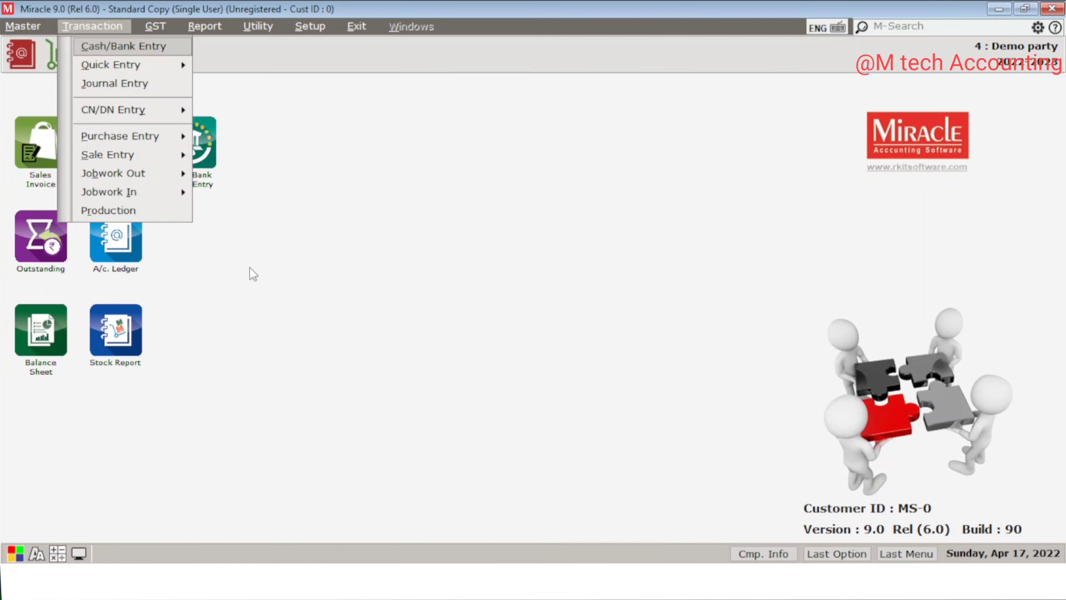
key("p")
key("Return")
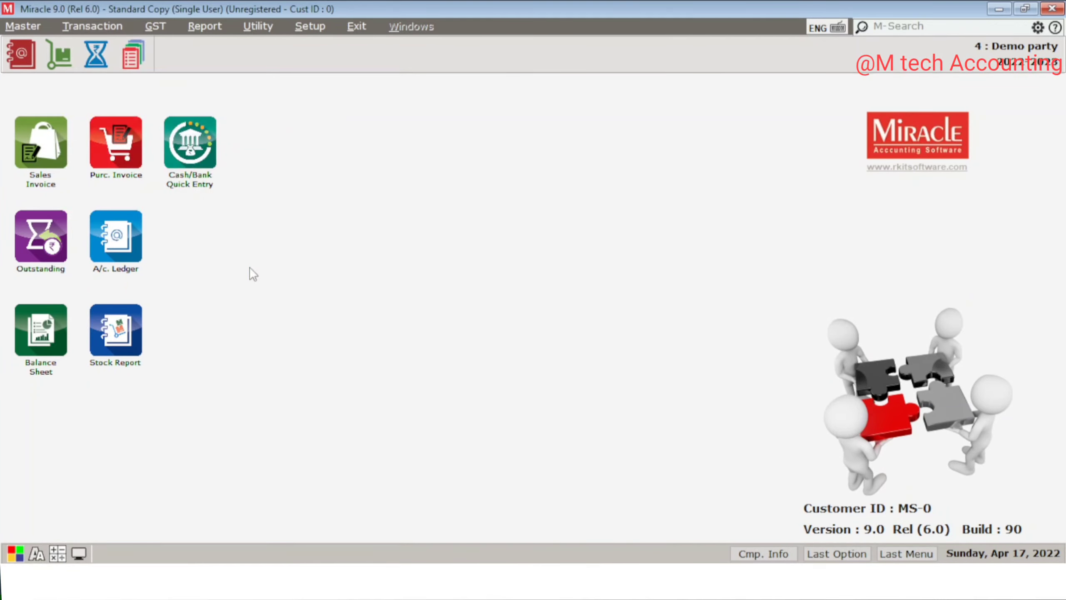
key("Insert")
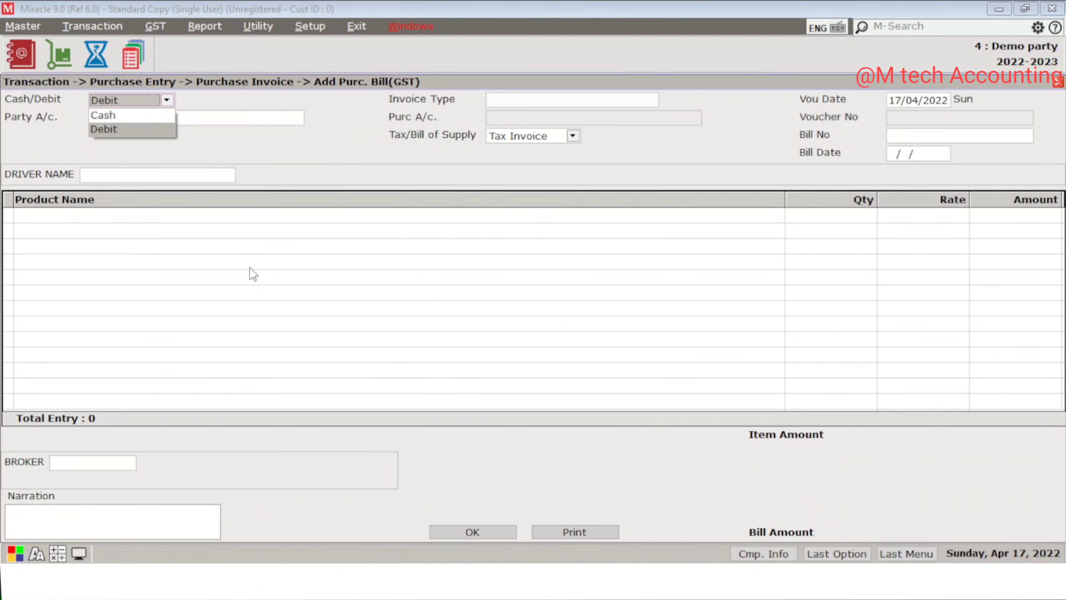
Step: Set up a Debit GST bill for the supplier dated 03/07/2022 with bill number 2
key("Return")
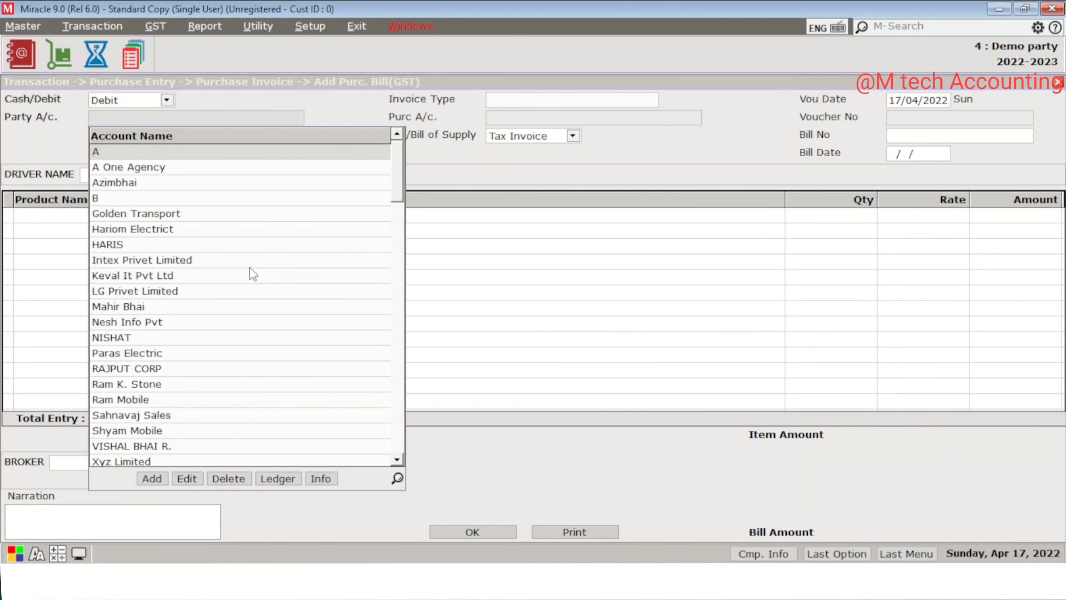
key("Down")
key("Down")
key("Return")
key("Up")
key("Up")
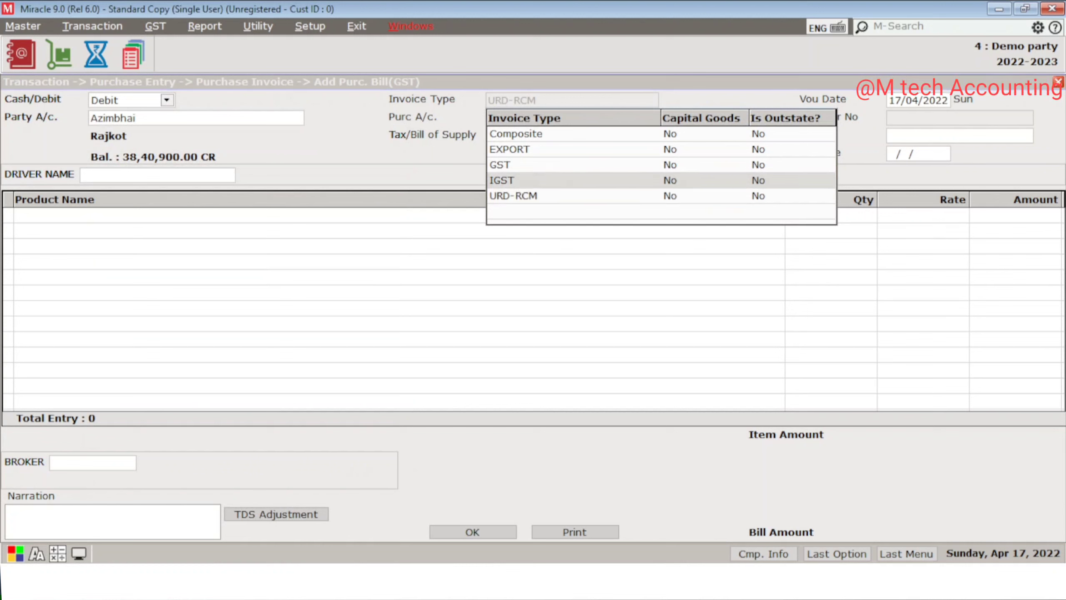
key("Return")
key("Return")
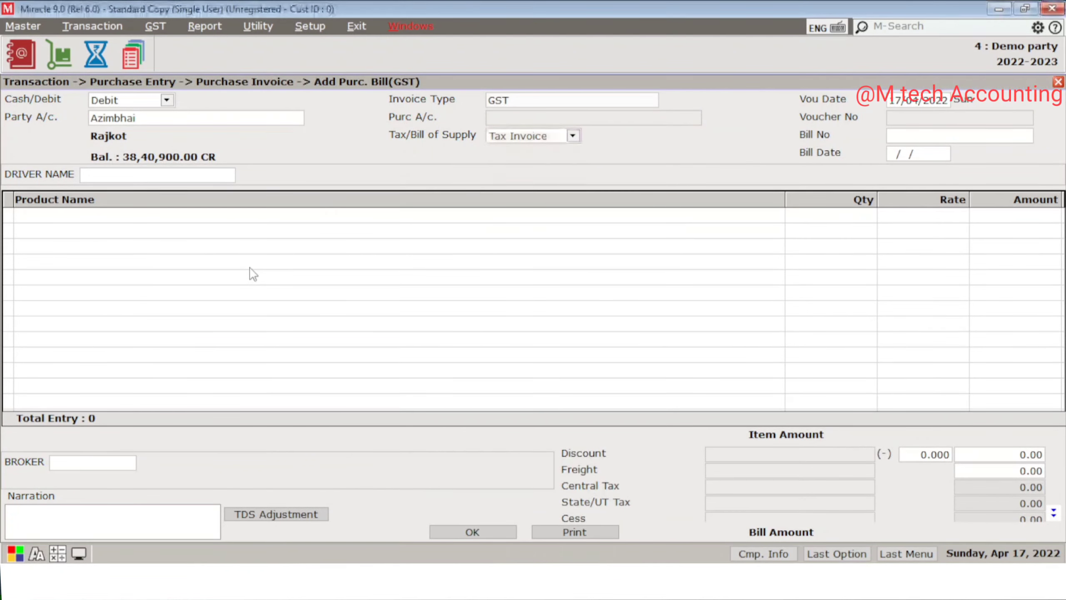
type("03072022")
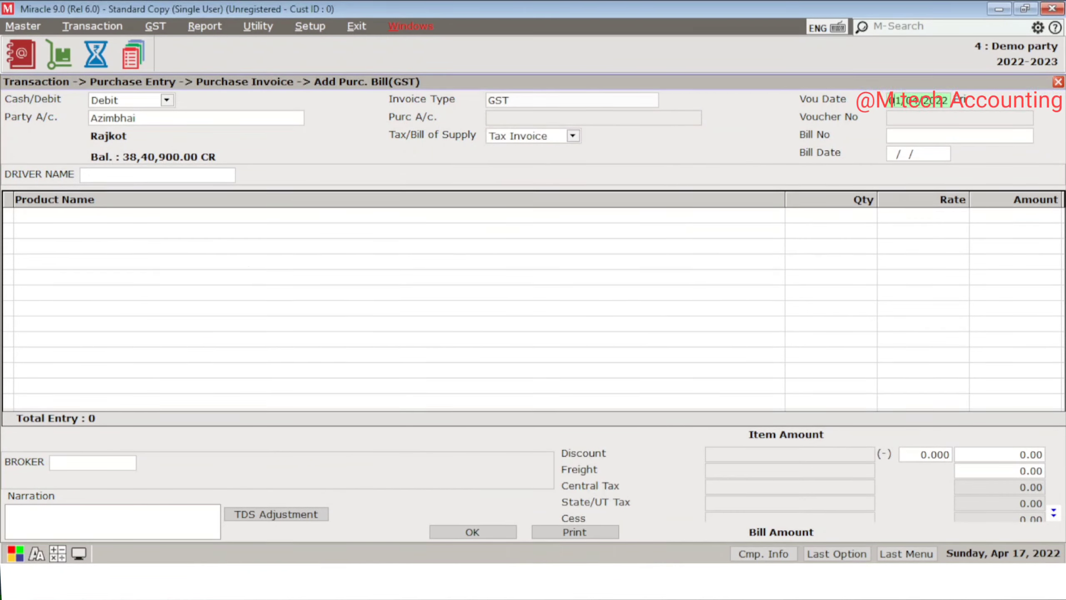
key("Return")
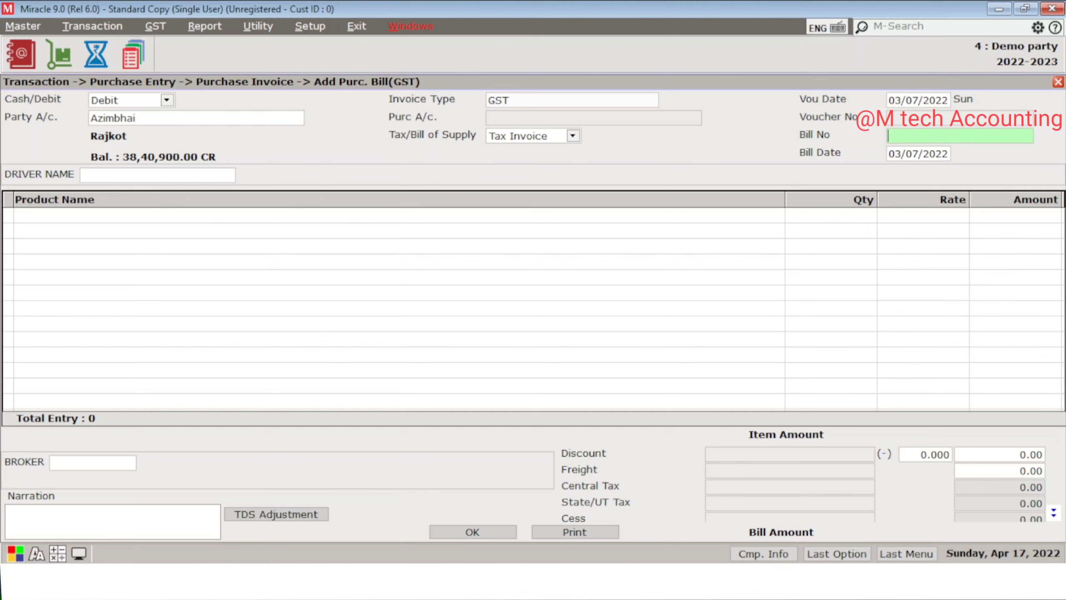
type("2")
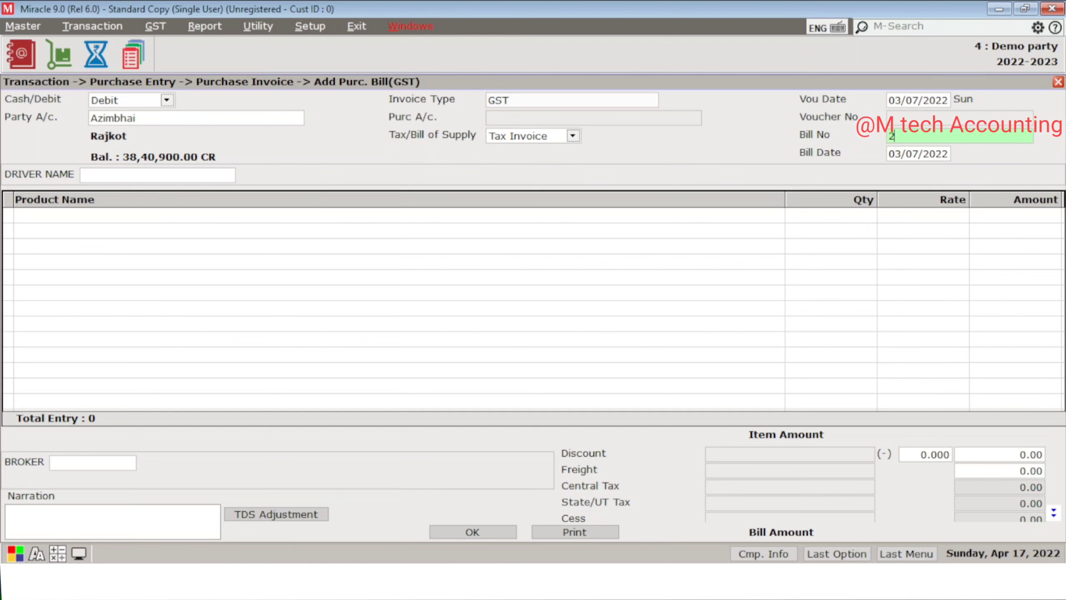
key("Return")
key("Return")
key("Return")
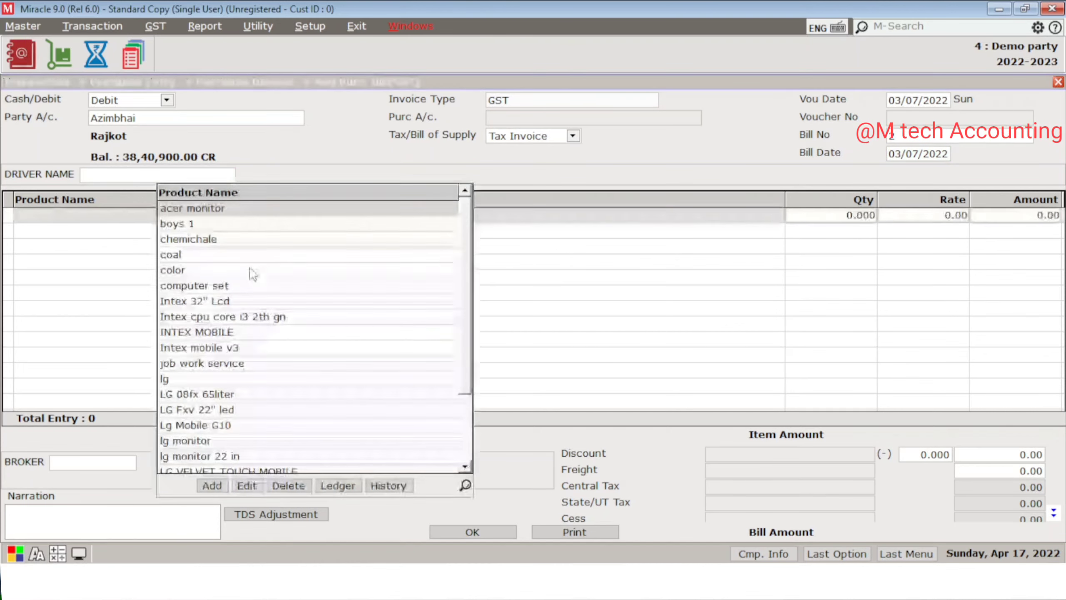
Step: Add 500 Intex cpu core i3 2th gn at 9800 with 9% CGST/SGST and save the bill
key("Down")
key("Down")
key("Down")
key("Down")
key("Down")
key("Down")
key("Down")
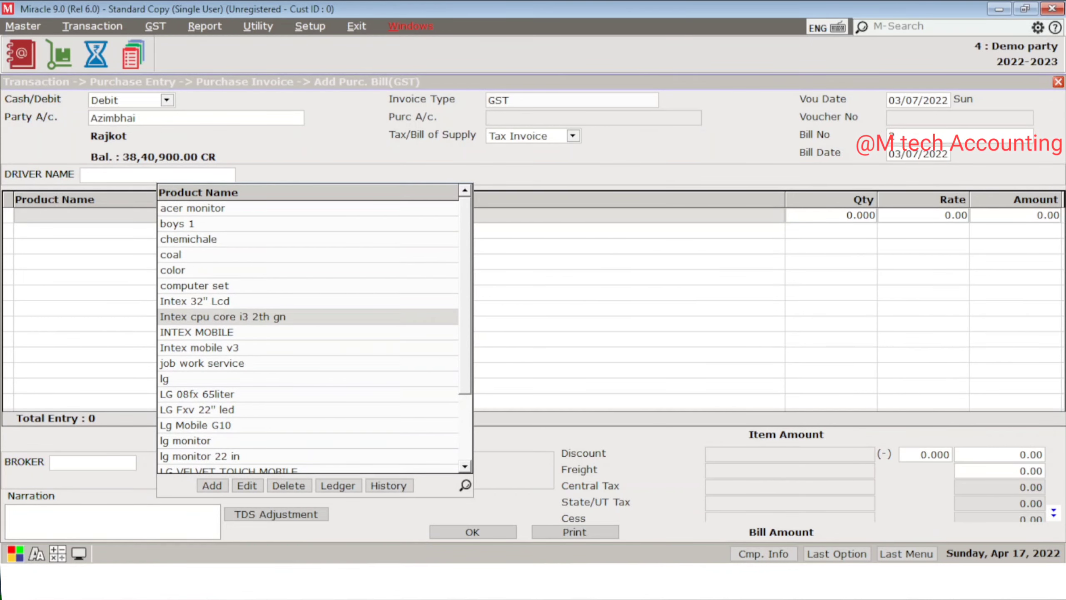
key("Return")
key("Return")
key("Return")
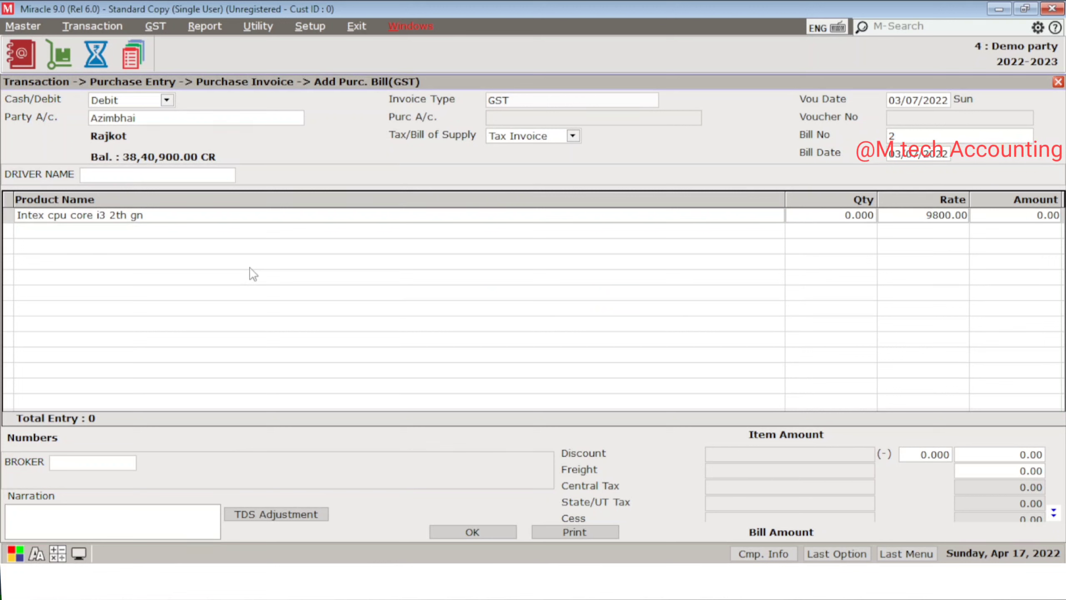
type("500")
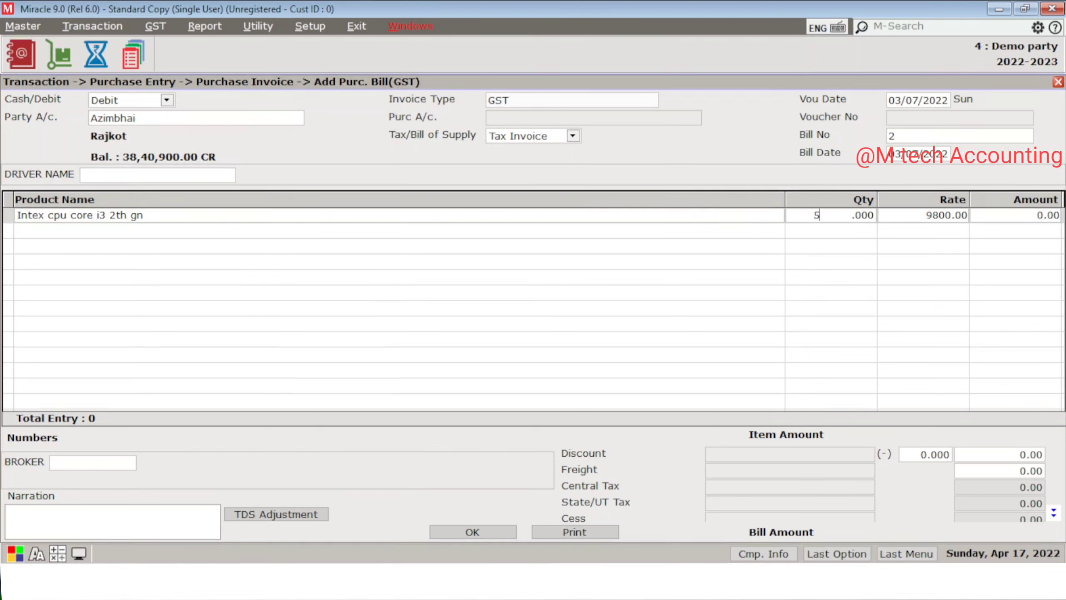
key("Return")
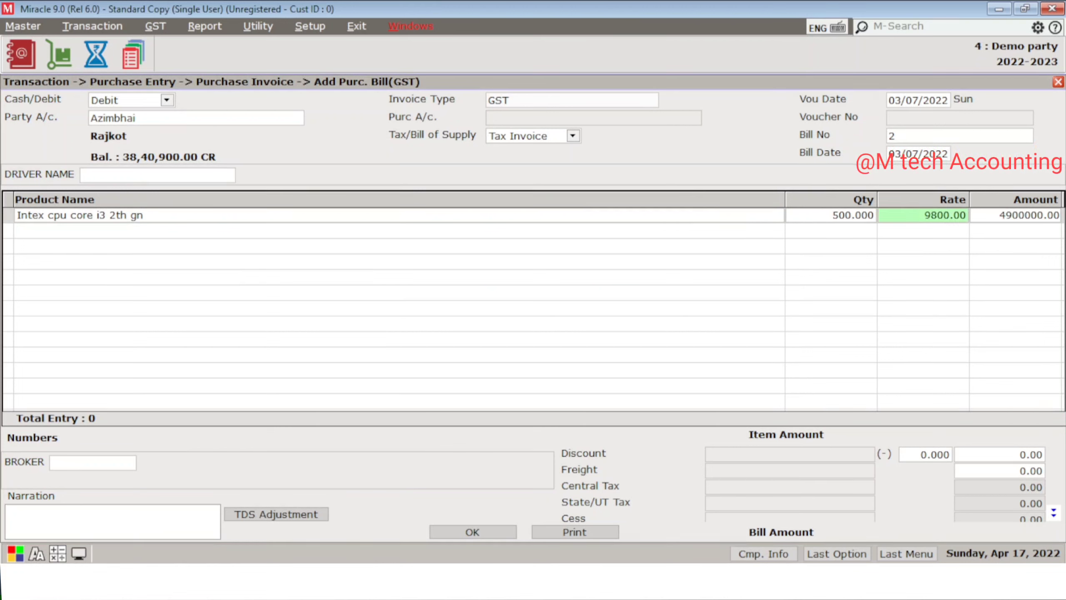
key("Return")
key("Return")
key("Return")
key("Return")
key("Return")
key("Return")
key("Return")
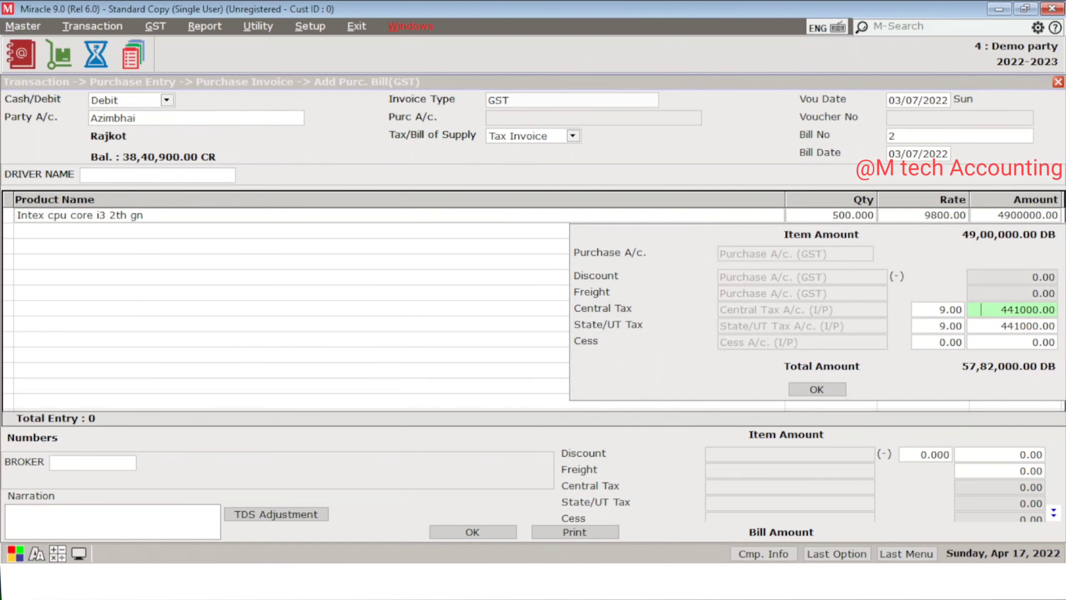
key("Return")
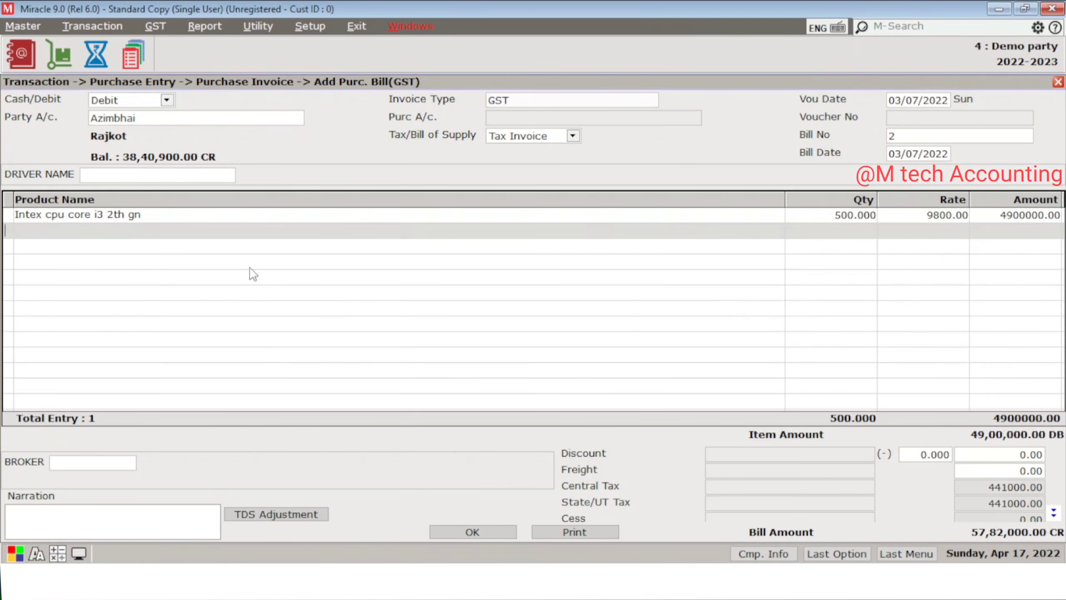
key("Return")
key("Return")
key("Return")
key("Return")
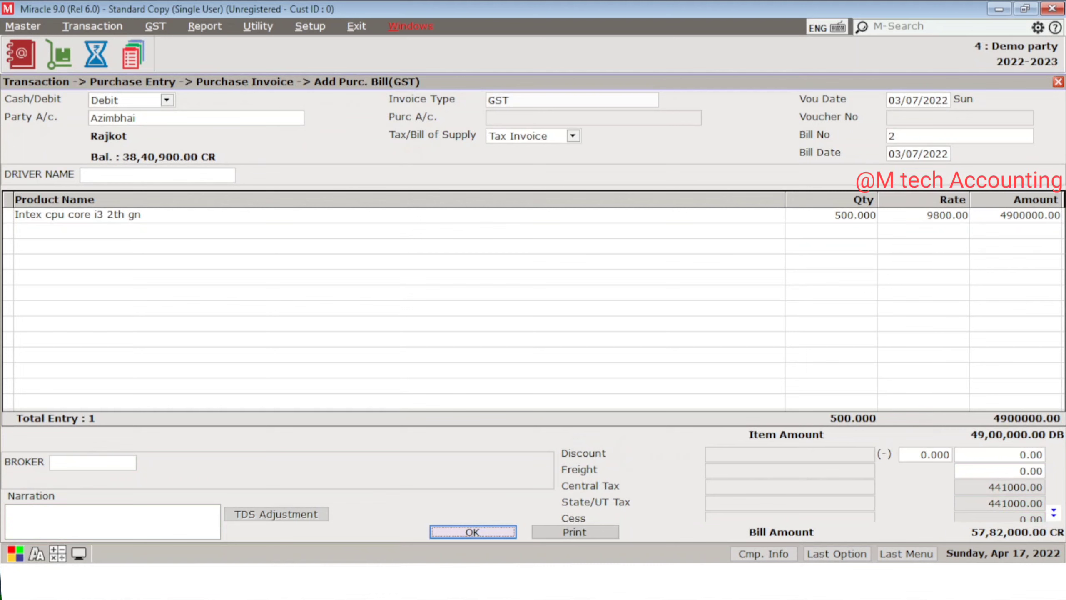
key("Return")
key("Return")
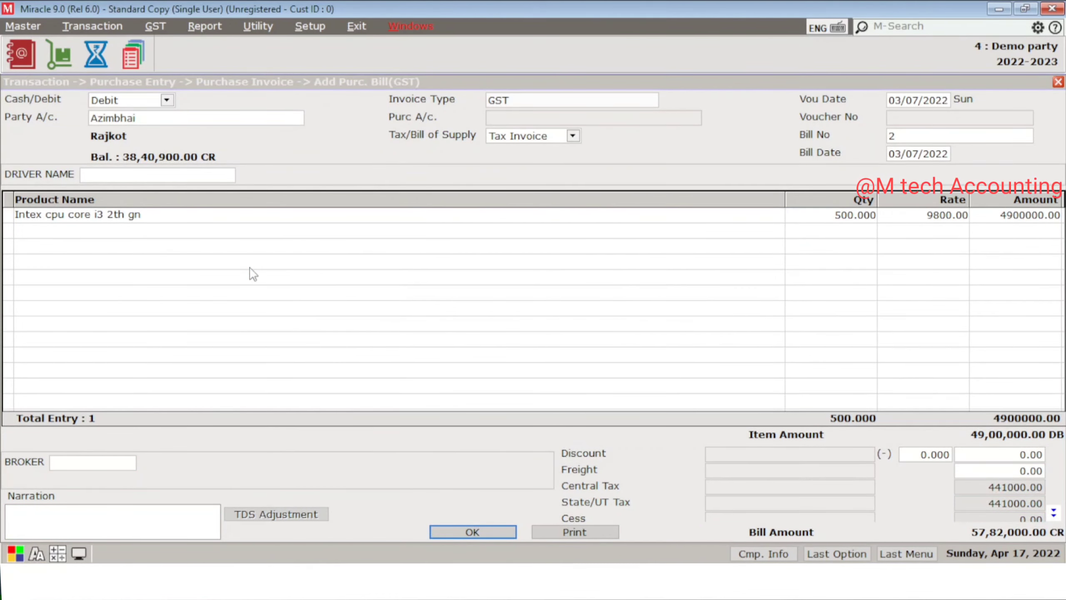
key("Escape")
key("Return")
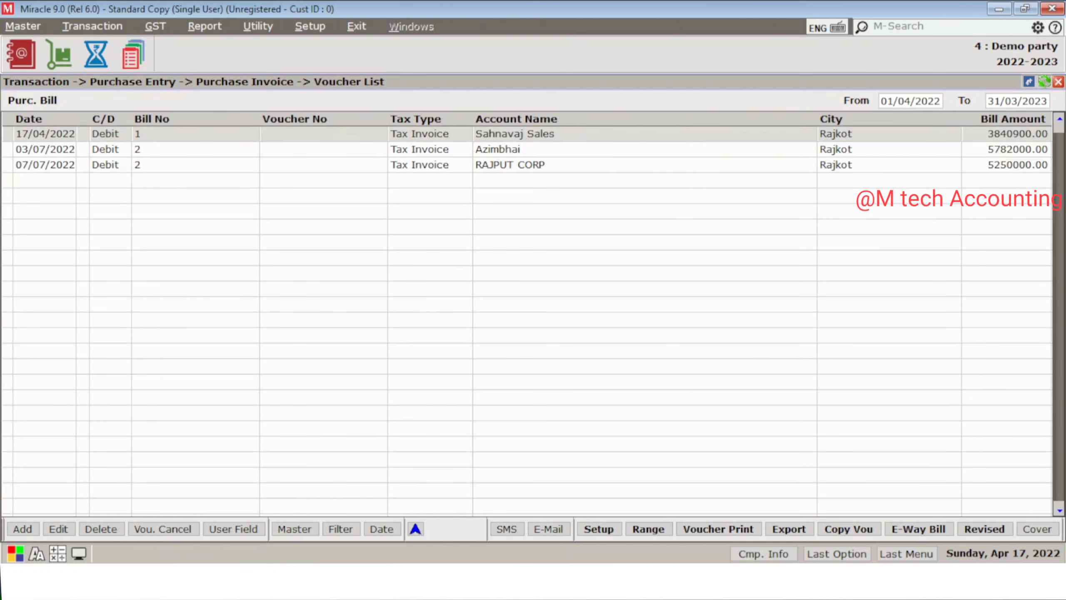
key("Escape")
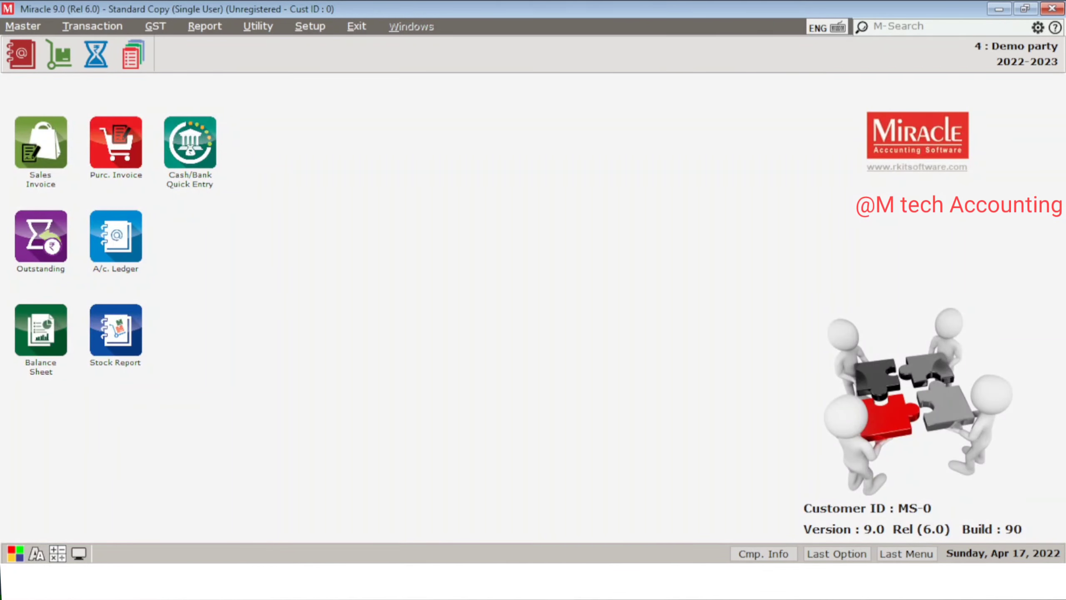
Step: Open the TDS Payable report from the Reports menu
key("alt+r")
key("Down")
key("Down")
key("Down")
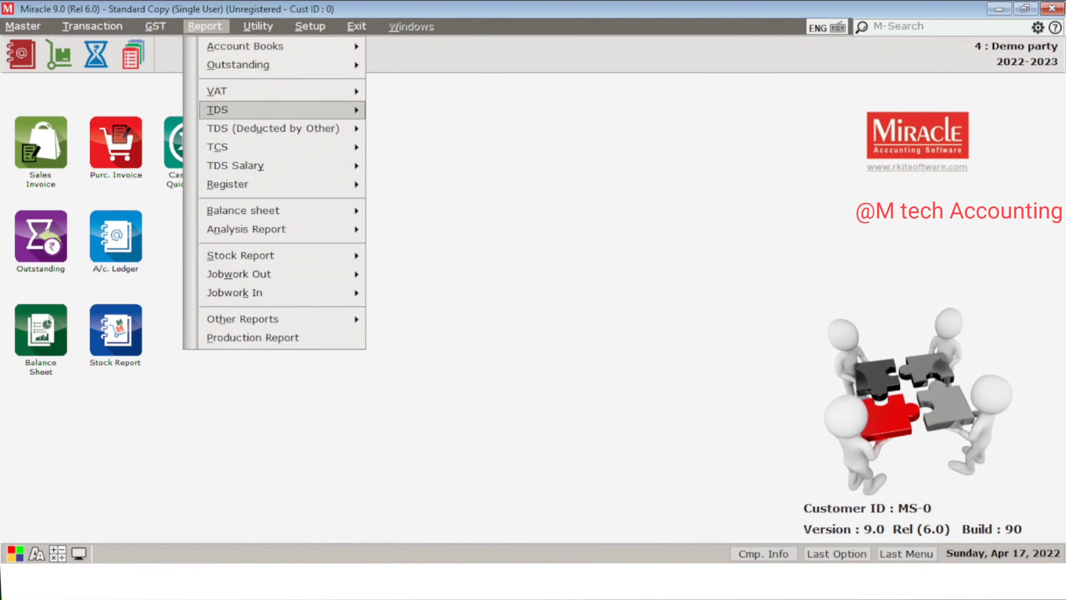
key("Right")
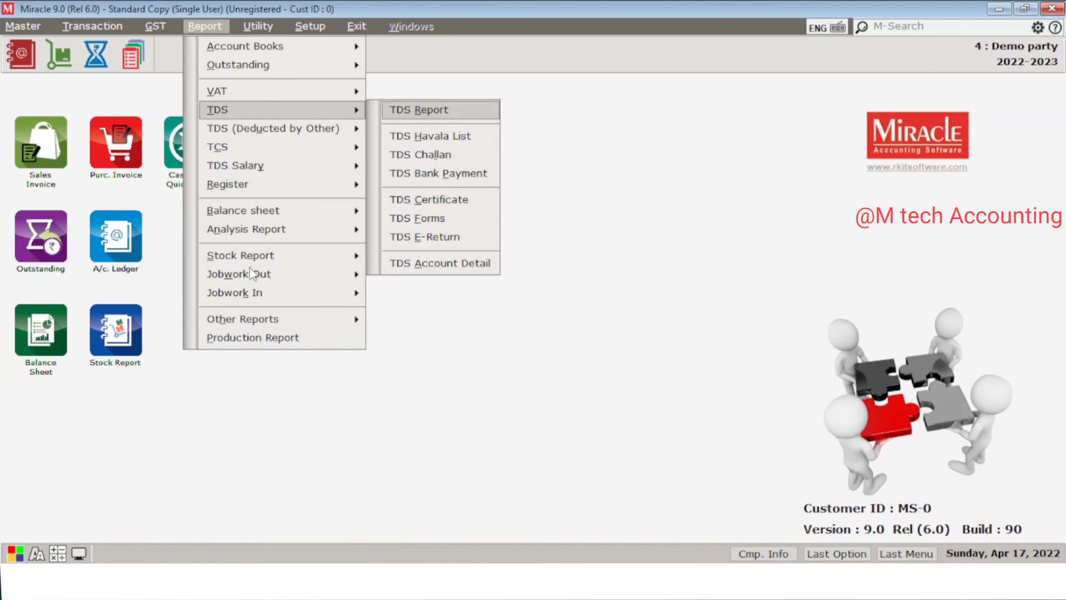
key("Return")
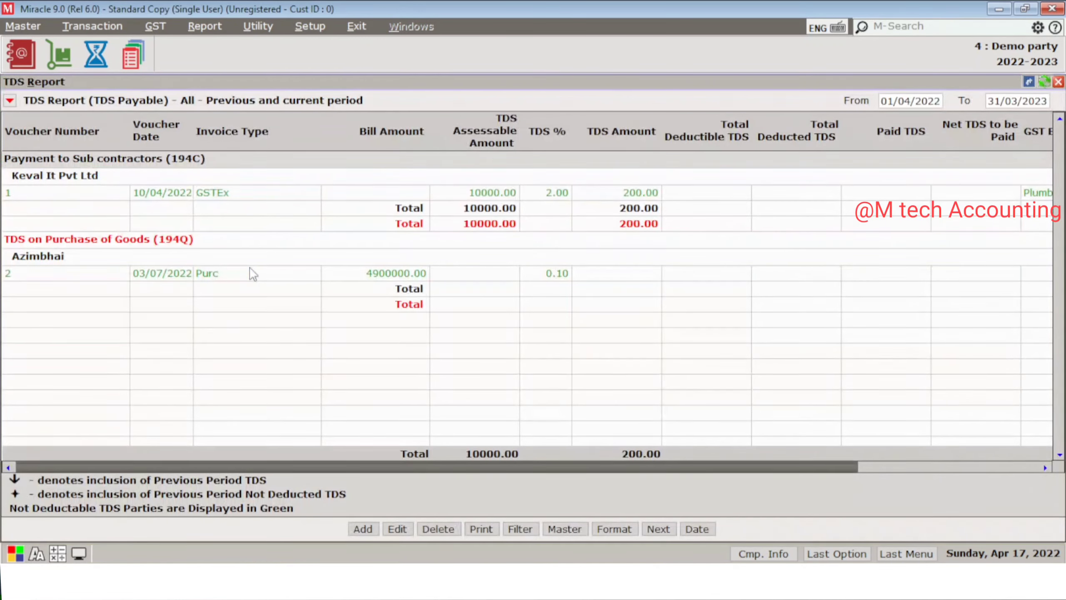
Step: Inspect Azimbhai's 4900000.00 purchase bill without saving, then close the TDS report
key("Down")
key("Down")
key("Down")
key("Down")
key("Down")
key("Down")
key("Down")
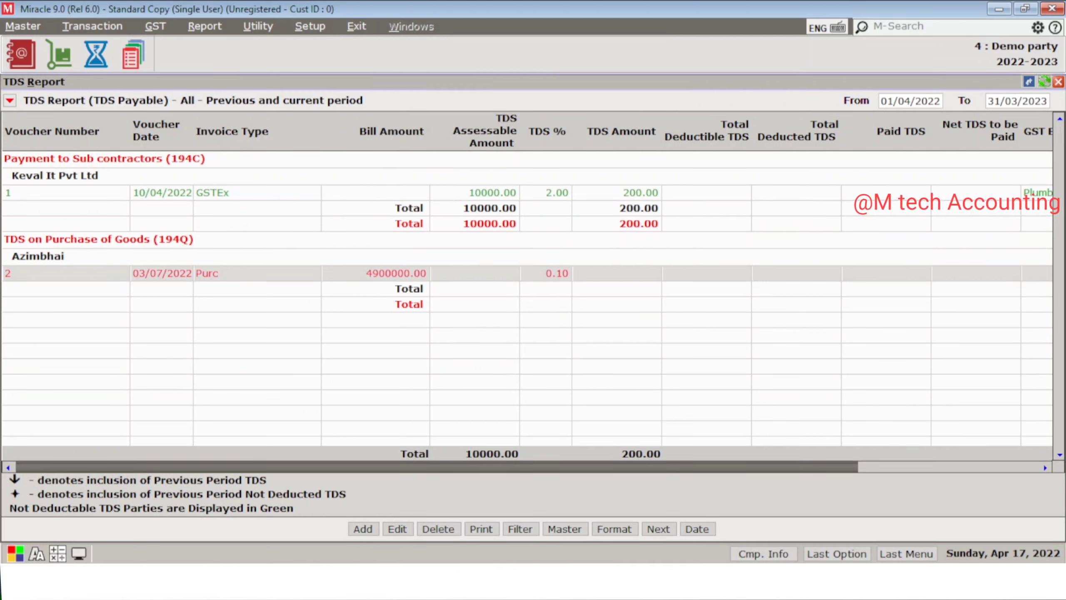
double_click(252, 273)
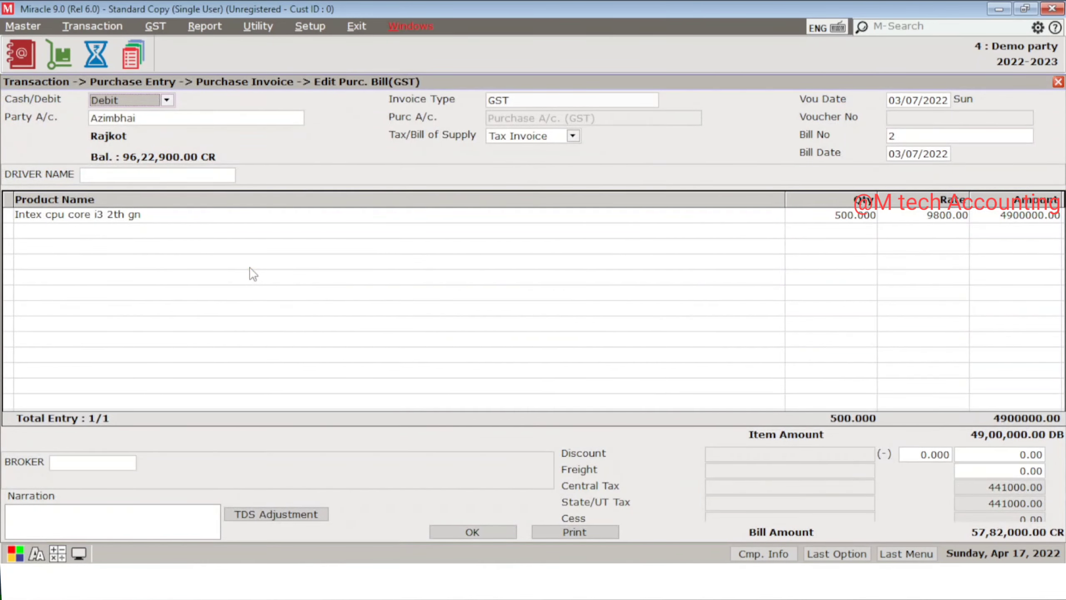
key("Escape")
key("Return")
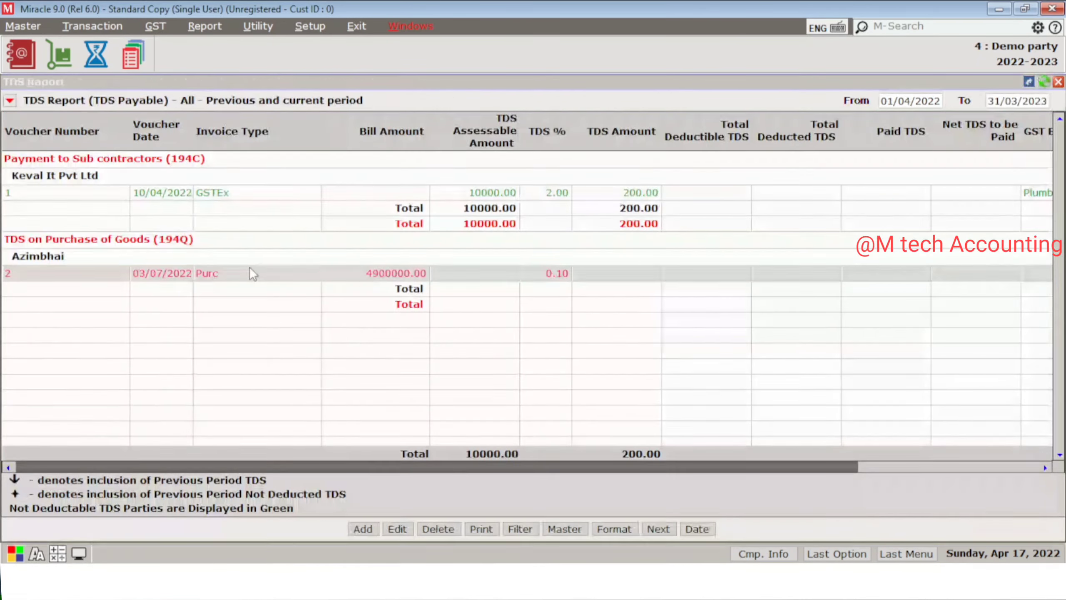
key("Escape")
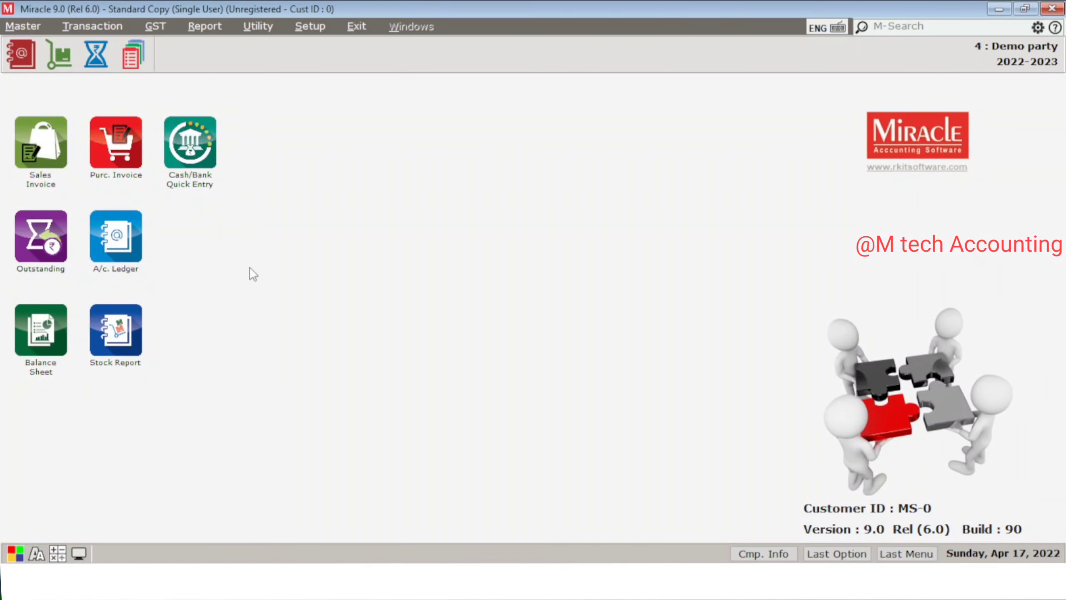
Step: Open Azimbhai's 03/07/2022 purchase bill from the purchase invoice list for editing
key("alt+t")
key("Down")
key("Down")
key("Down")
key("Down")
key("Down")
key("Down")
key("Down")
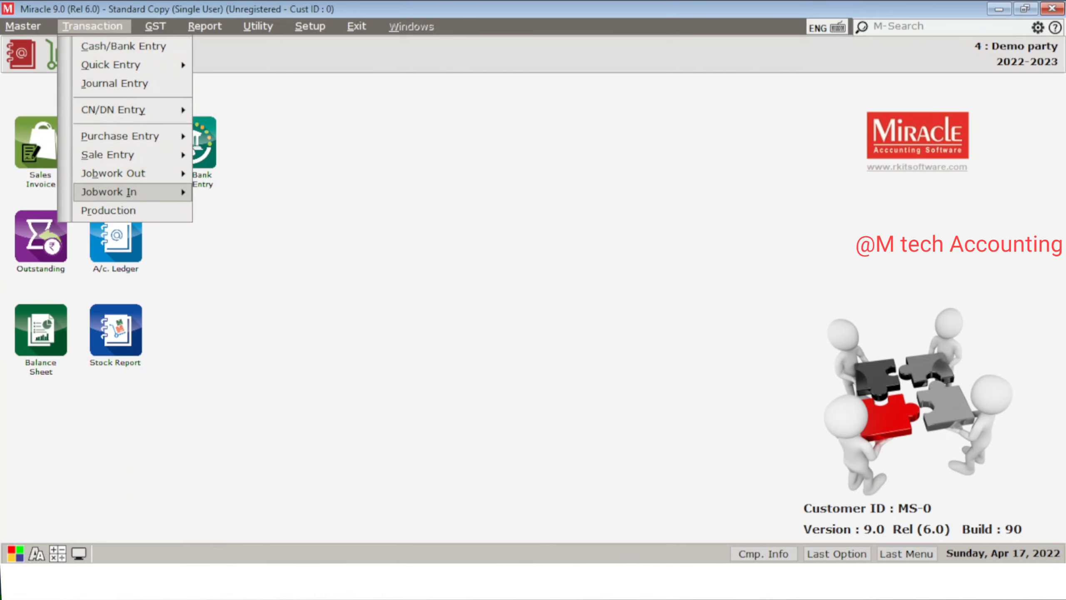
key("Up")
key("Up")
key("Up")
key("Right")
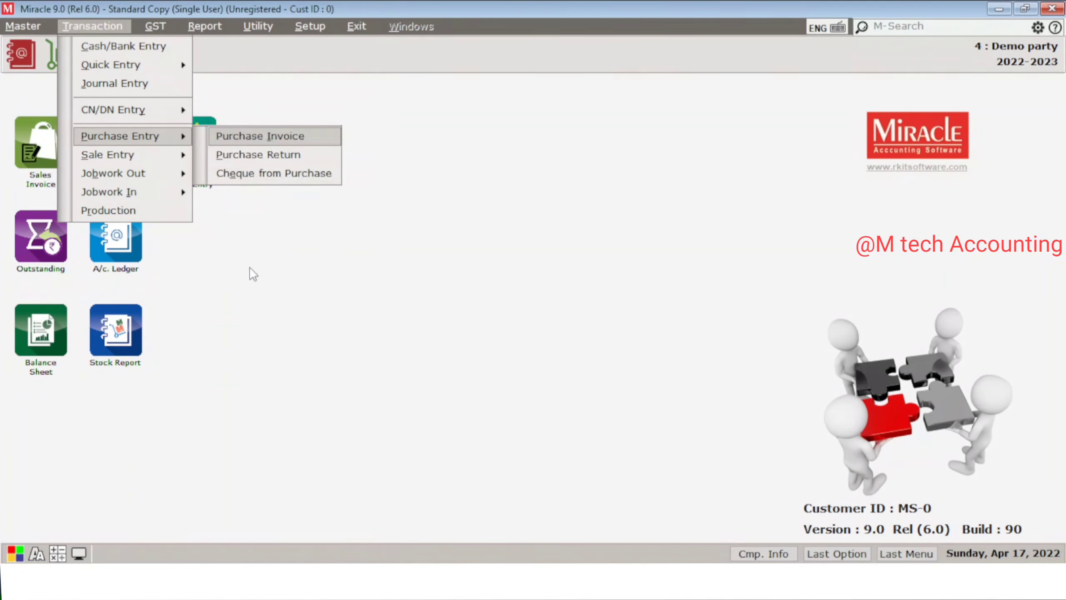
key("Return")
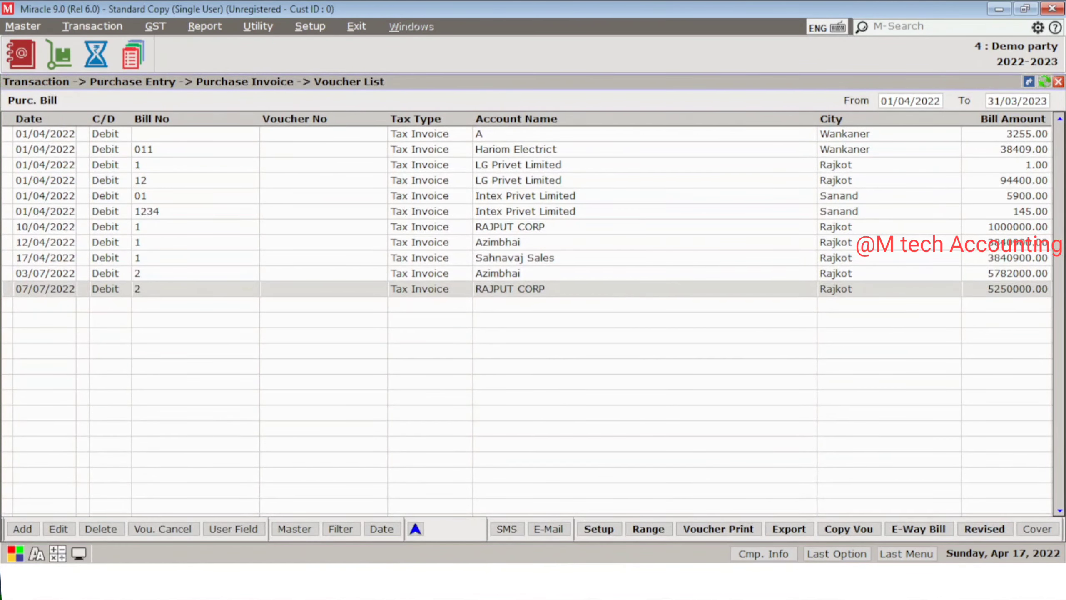
key("Return")
key("Escape")
key("Return")
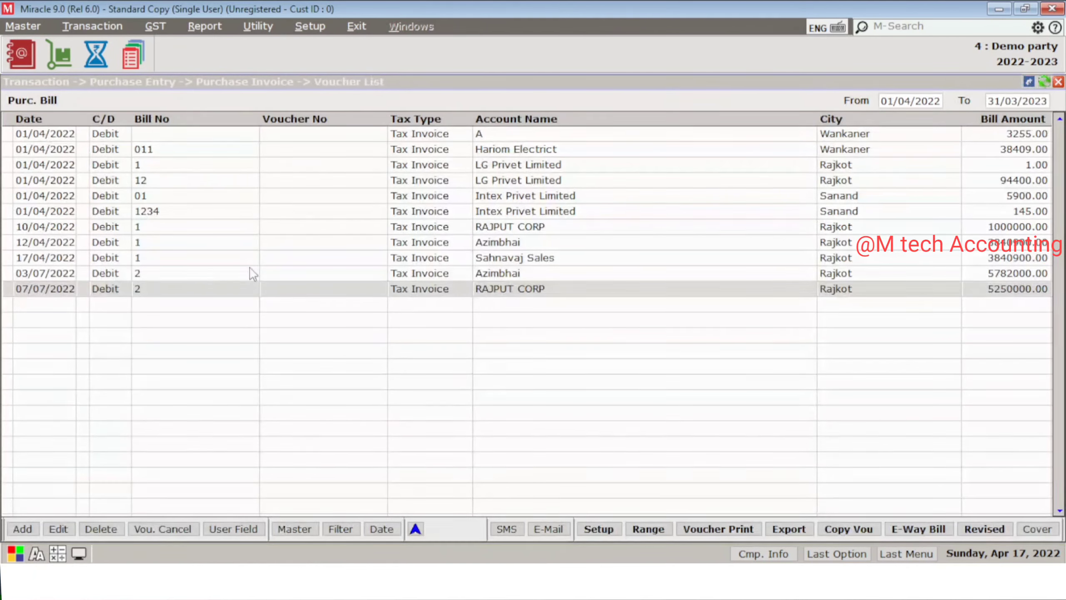
key("Up")
double_click(250, 268)
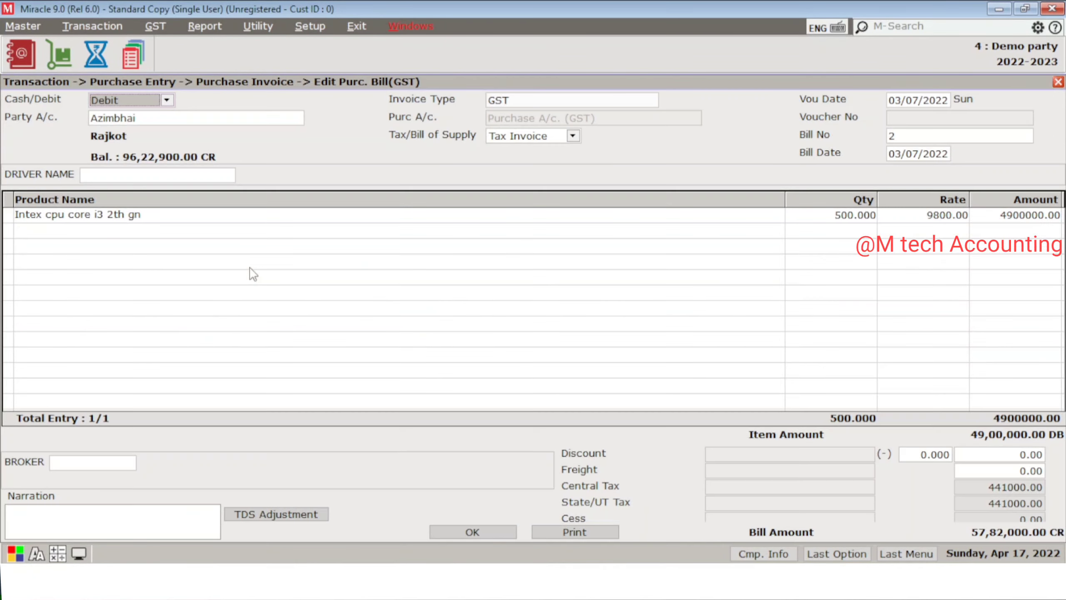
Step: Change the Intex cpu core i3 quantity to 700, making the amount 6860000.00, and save
key("Return")
key("Return")
key("Return")
key("Return")
key("Return")
key("Return")
key("Return")
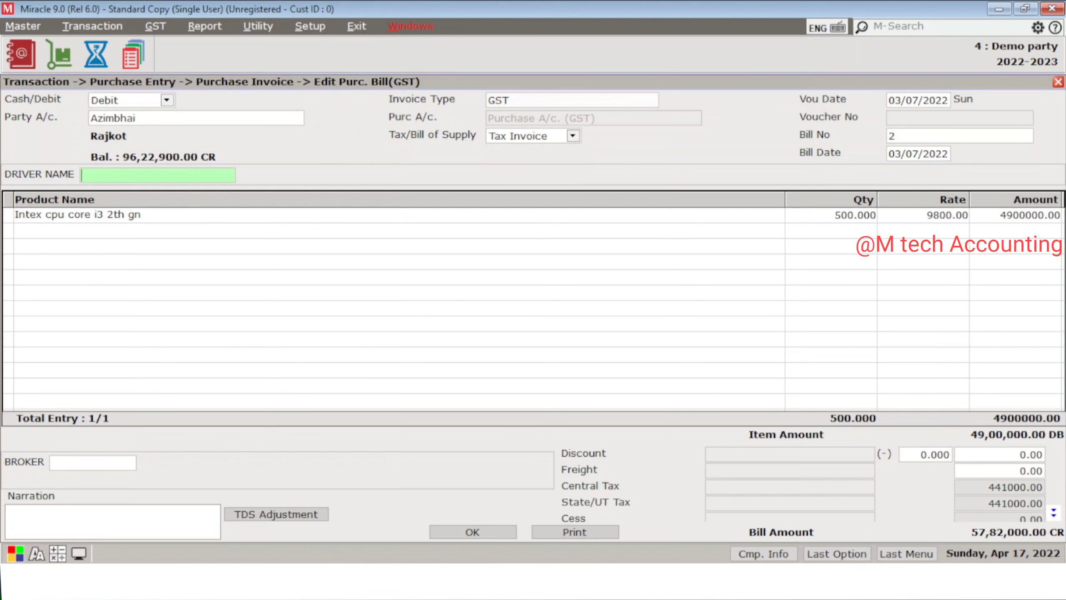
key("Return")
key("Return")
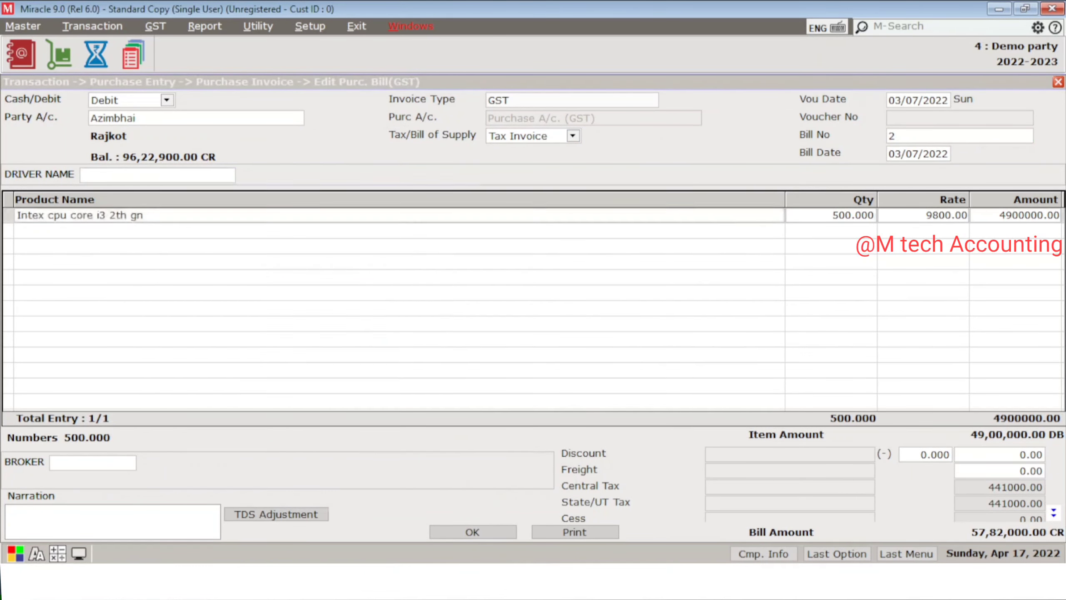
key("Return")
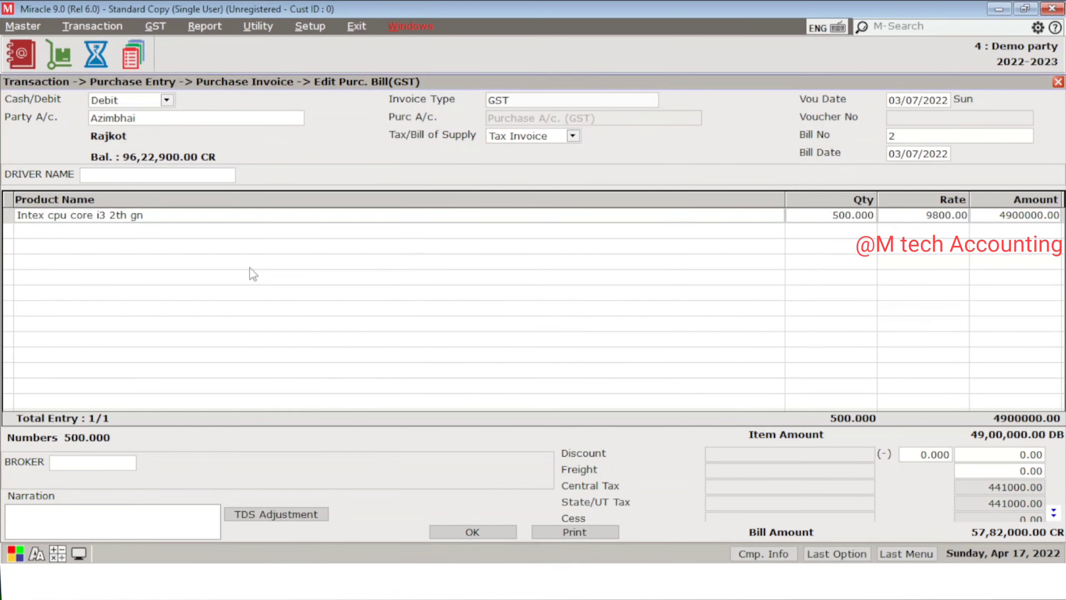
type("700")
key("Return")
key("Return")
key("Return")
key("Return")
key("Return")
key("Return")
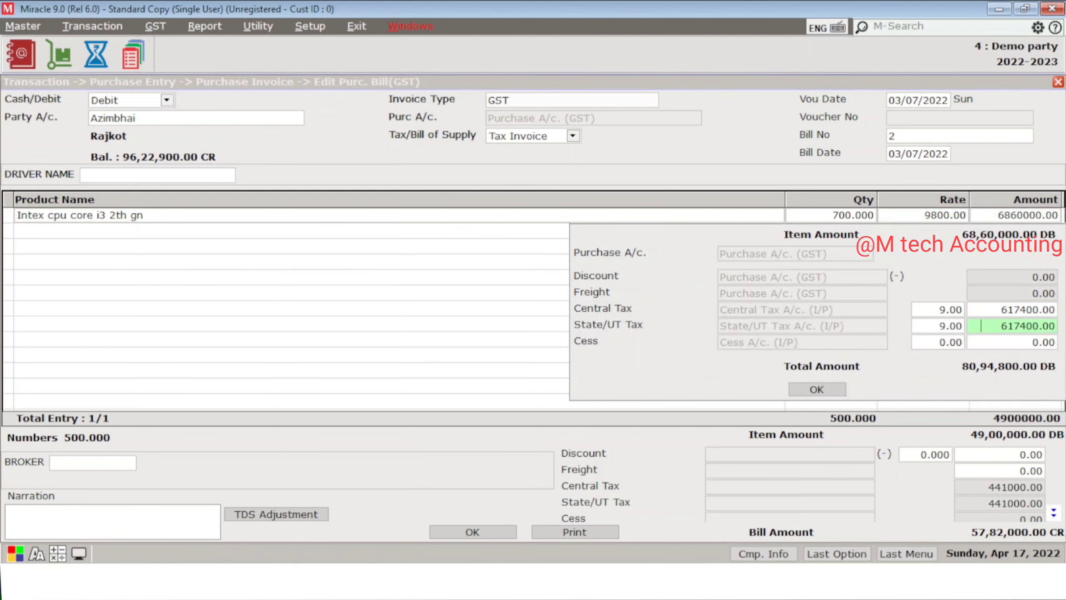
key("Return")
key("Return")
key("Return")
key("Return")
key("Return")
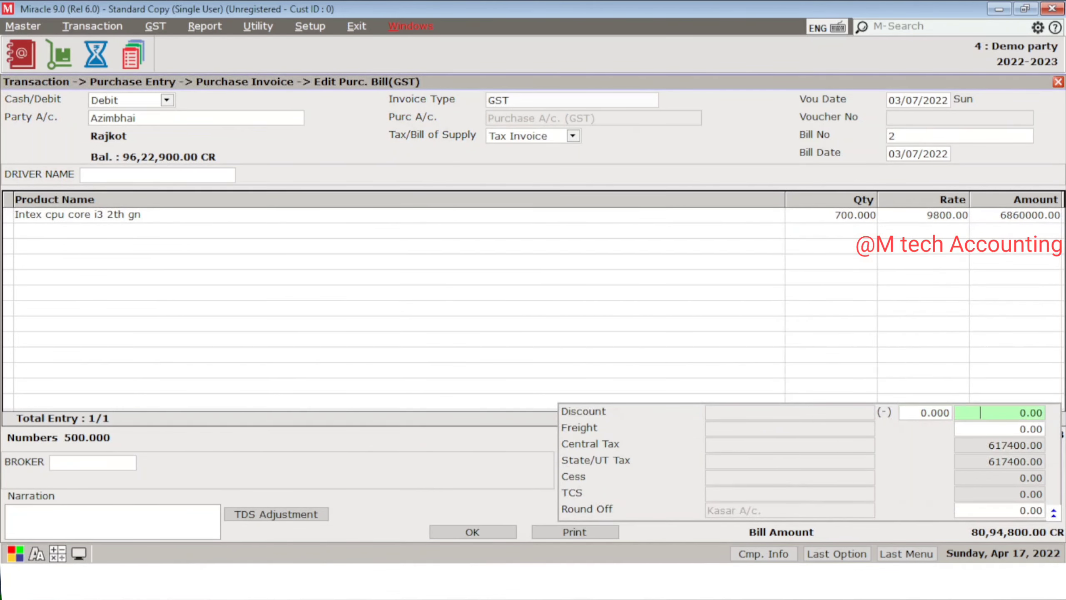
key("Return")
key("Return")
key("Return")
key("Return")
key("Return")
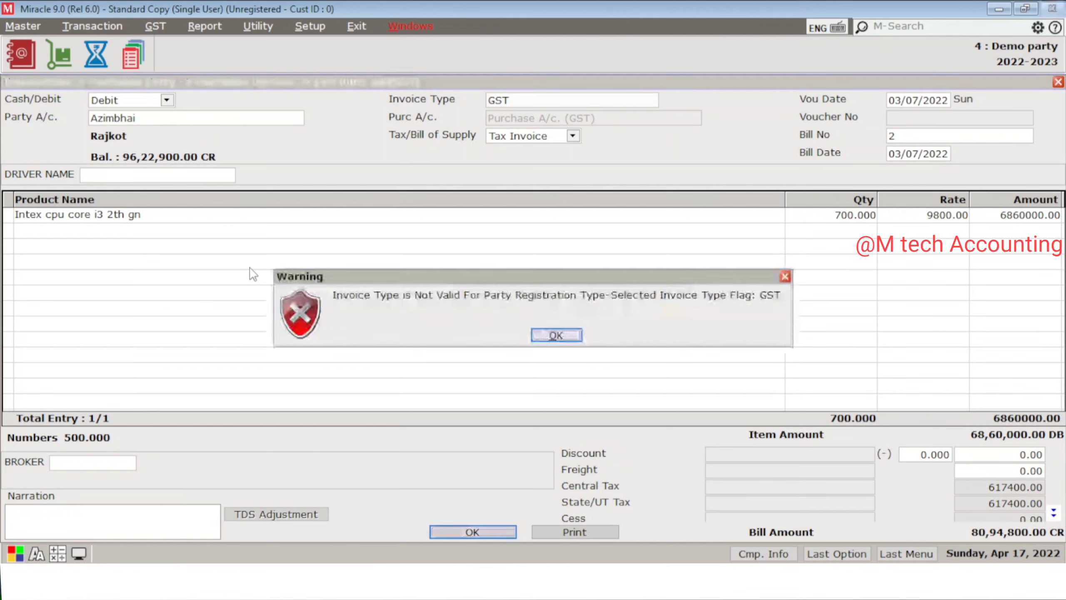
key("Return")
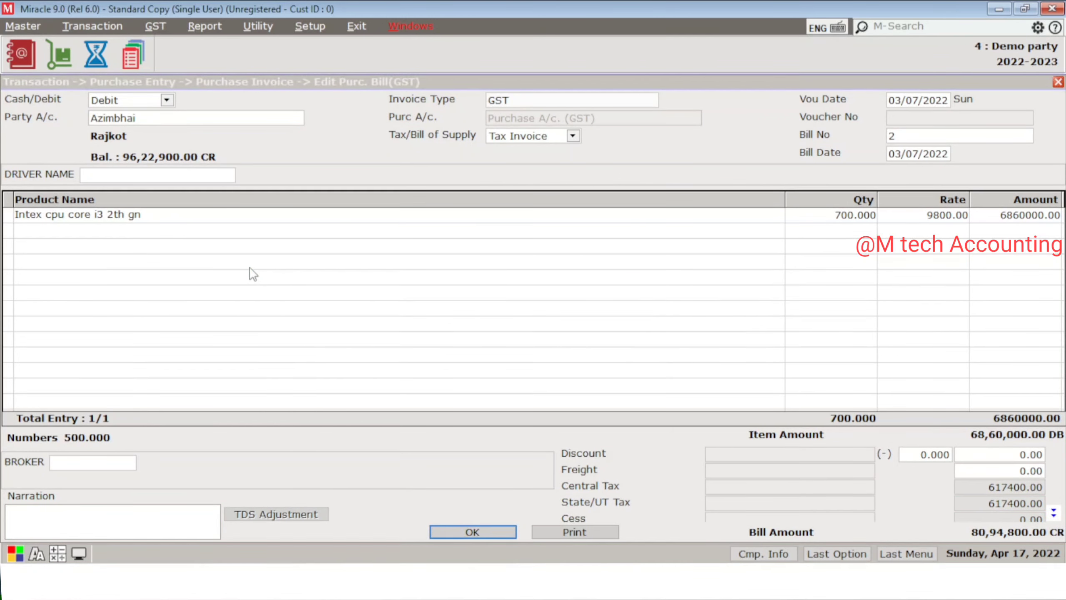
key("Escape")
key("Escape")
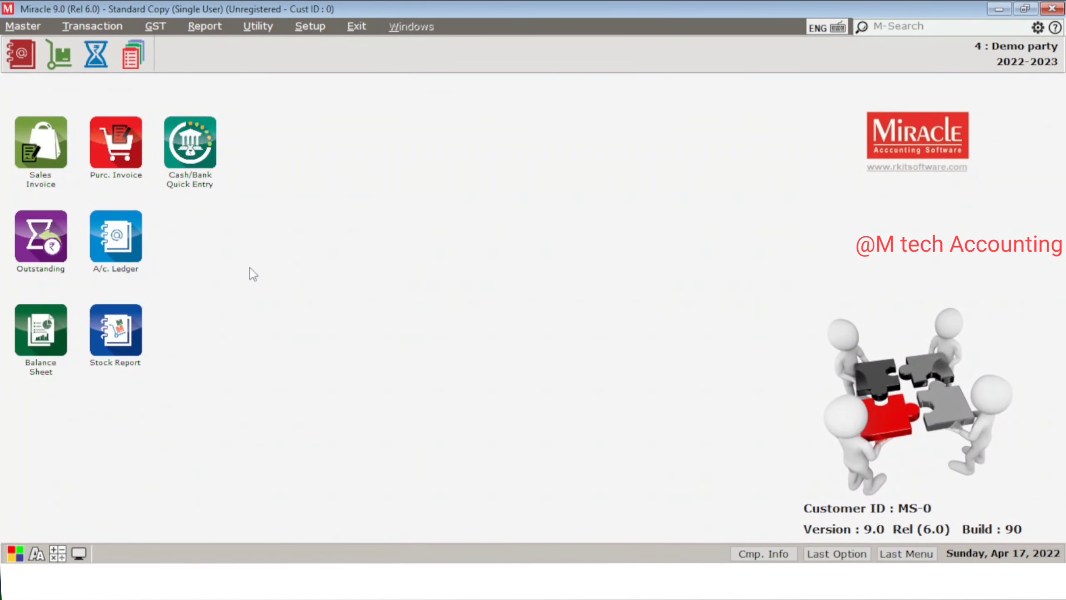
key("alt+r")
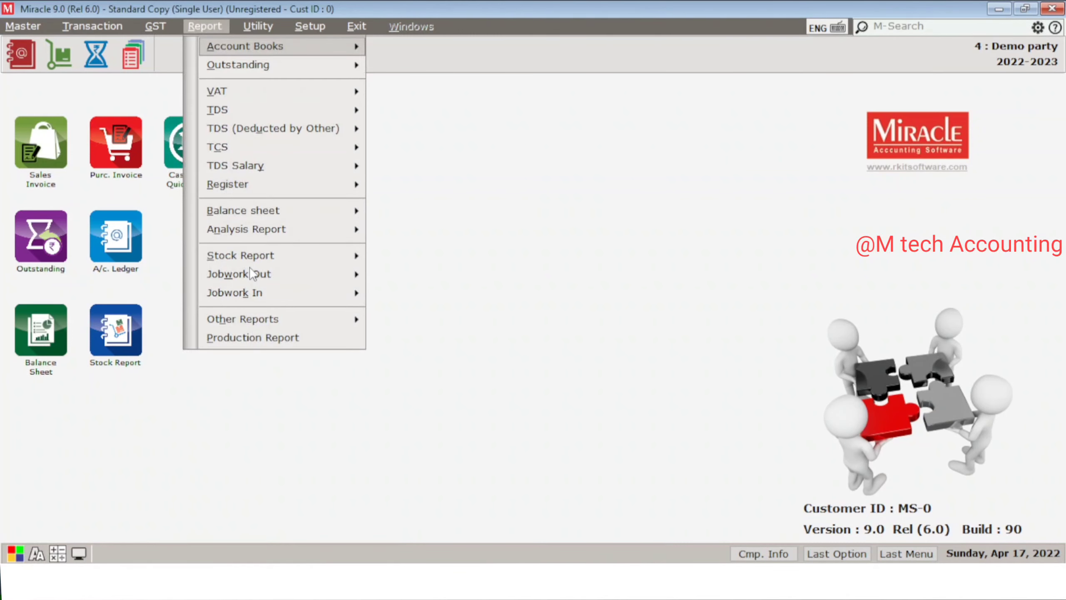
key("Down")
key("Down")
key("Down")
key("Right")
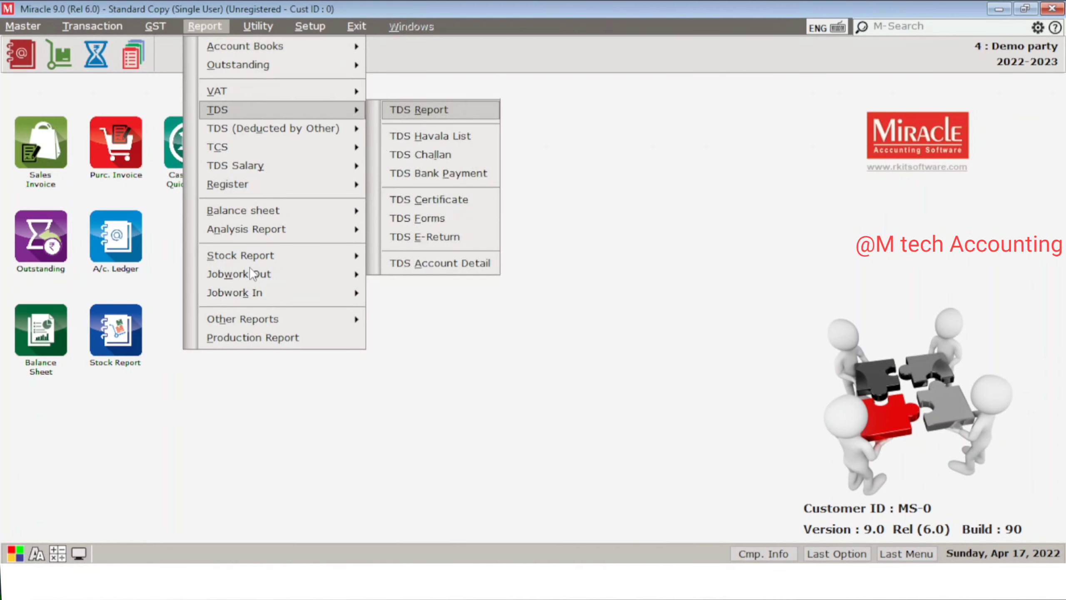
key("Return")
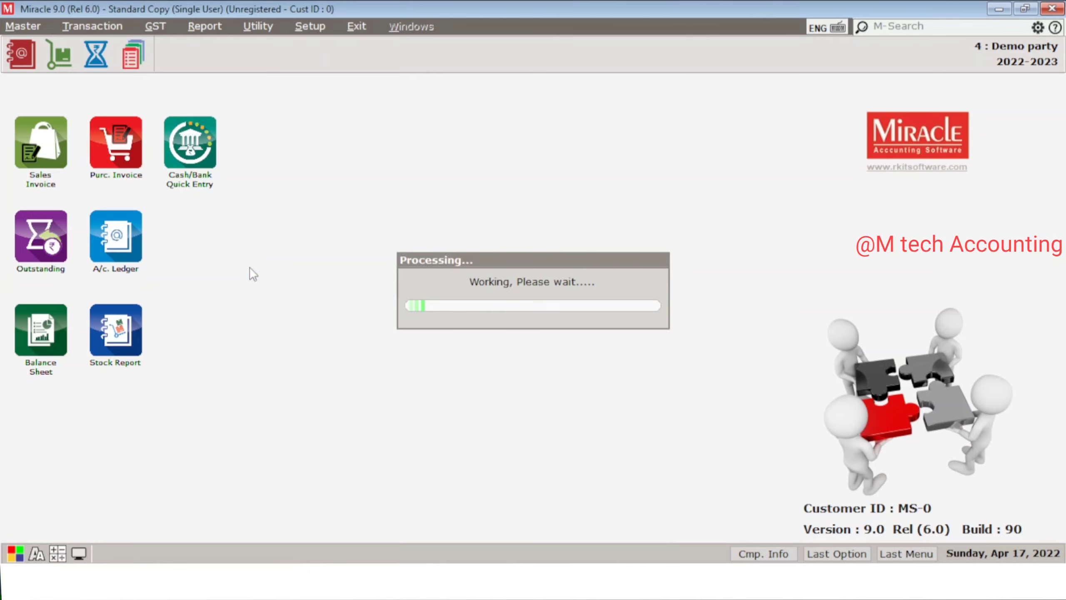
key("Down")
key("Down")
key("Down")
key("Down")
key("Down")
key("Down")
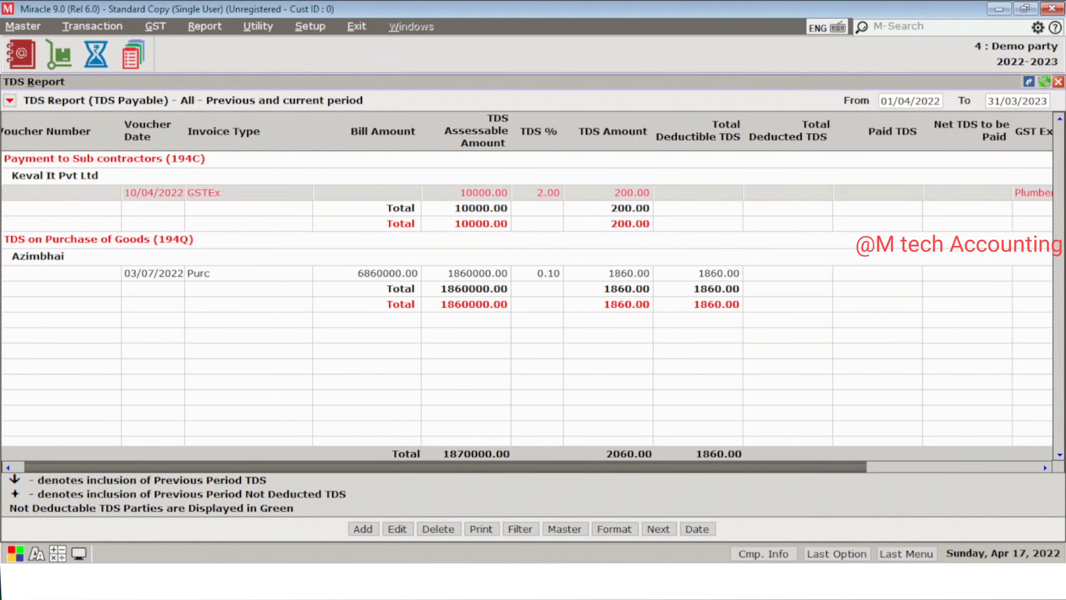
key("Left")
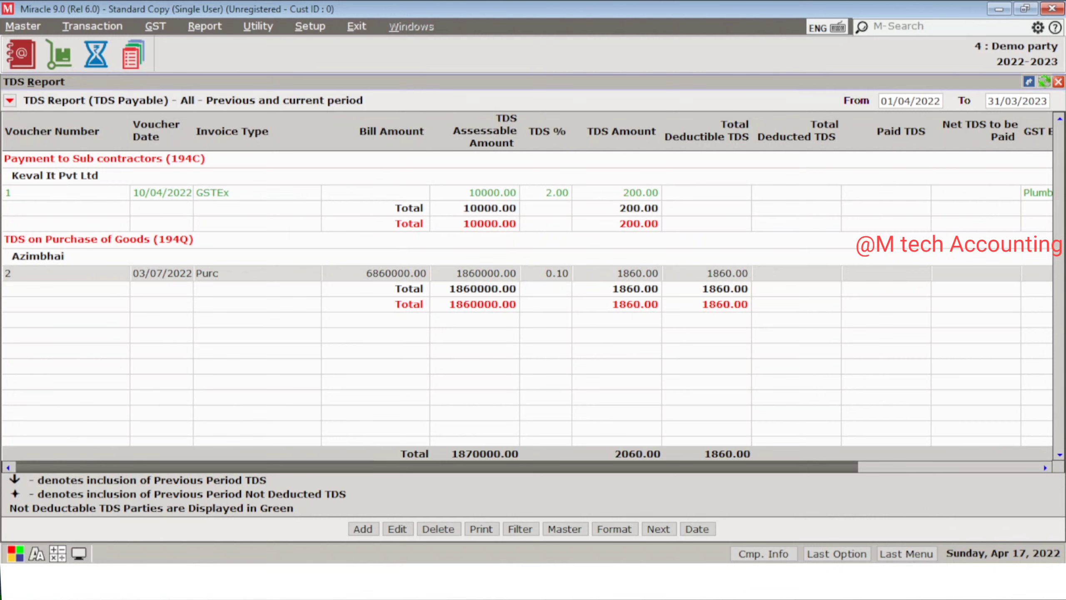
double_click(252, 273)
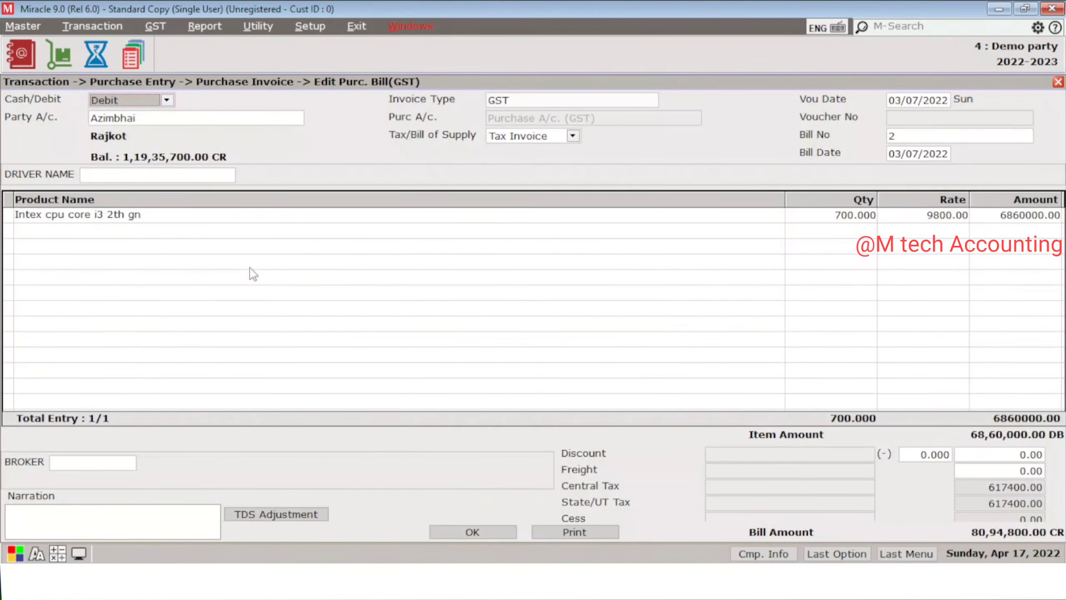
key("Escape")
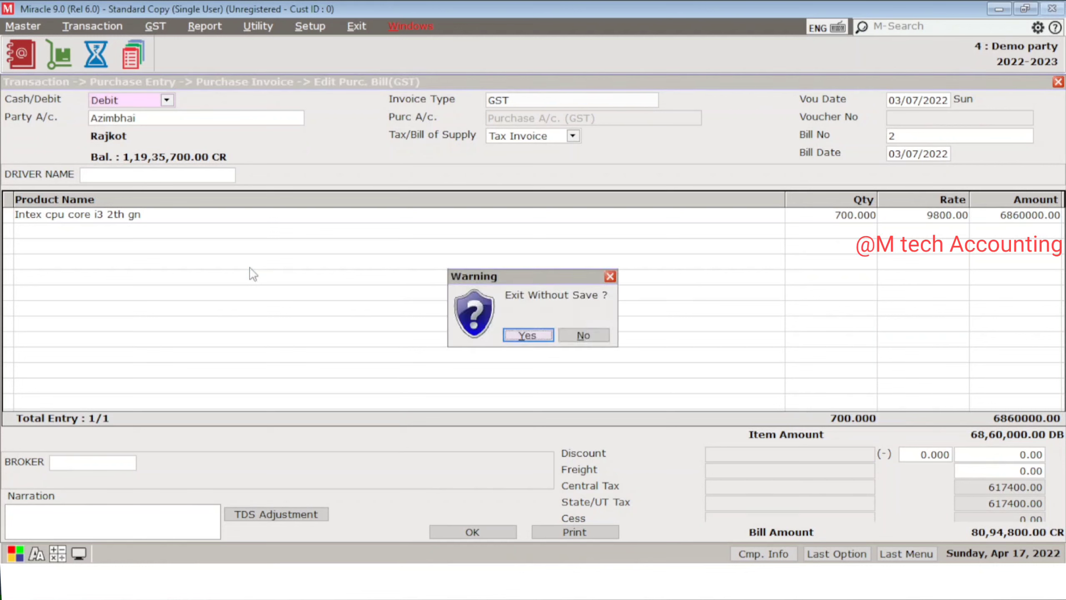
key("Return")
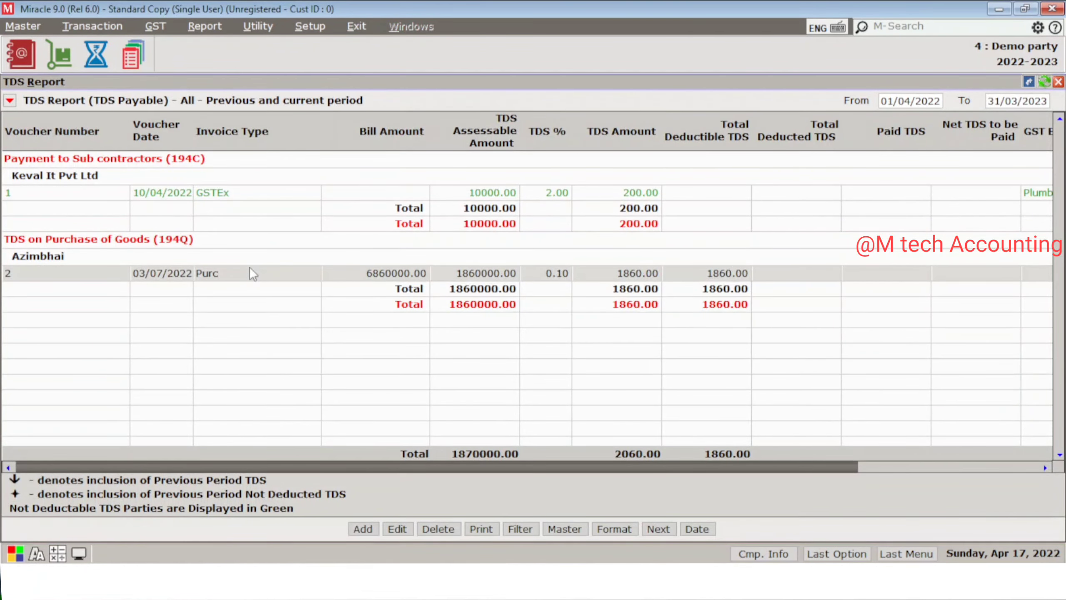
key("Down")
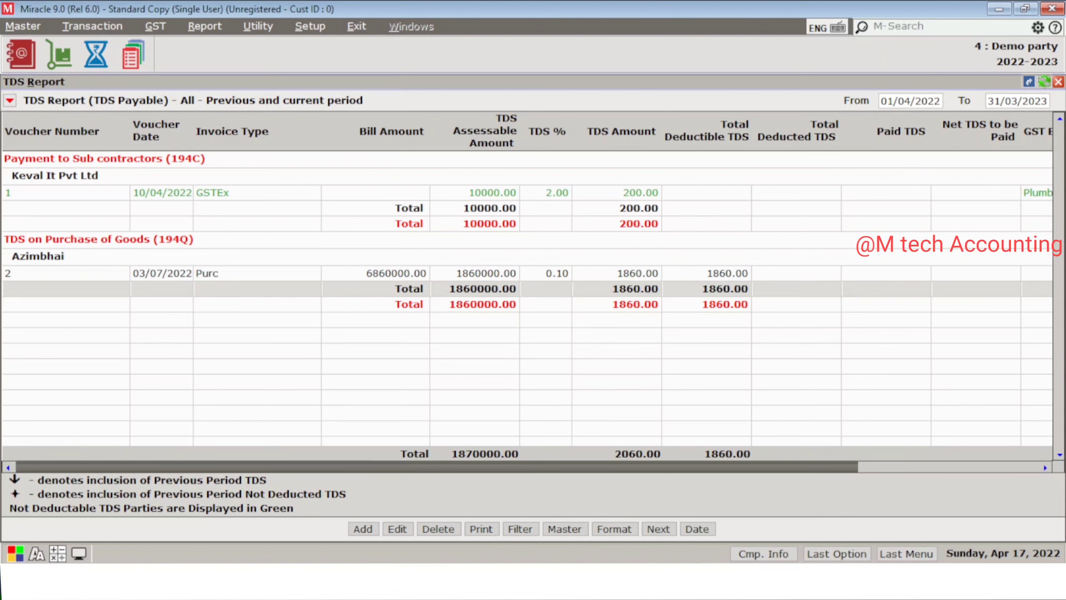
key("Right")
key("Right")
key("Right")
key("Right")
key("Right")
key("Right")
key("Right")
key("Right")
key("Right")
key("Right")
key("Right")
key("Right")
key("Right")
key("Right")
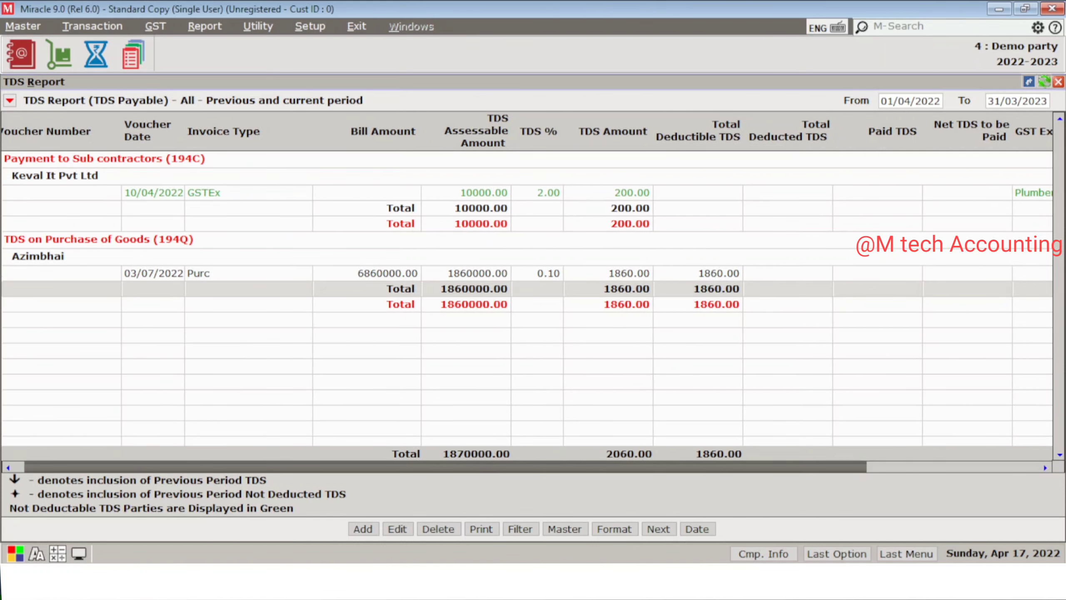
key("Left")
key("Left")
key("Left")
key("Left")
key("Left")
key("Left")
key("Left")
key("Left")
key("Left")
key("Left")
key("Left")
key("Left")
key("Left")
key("Left")
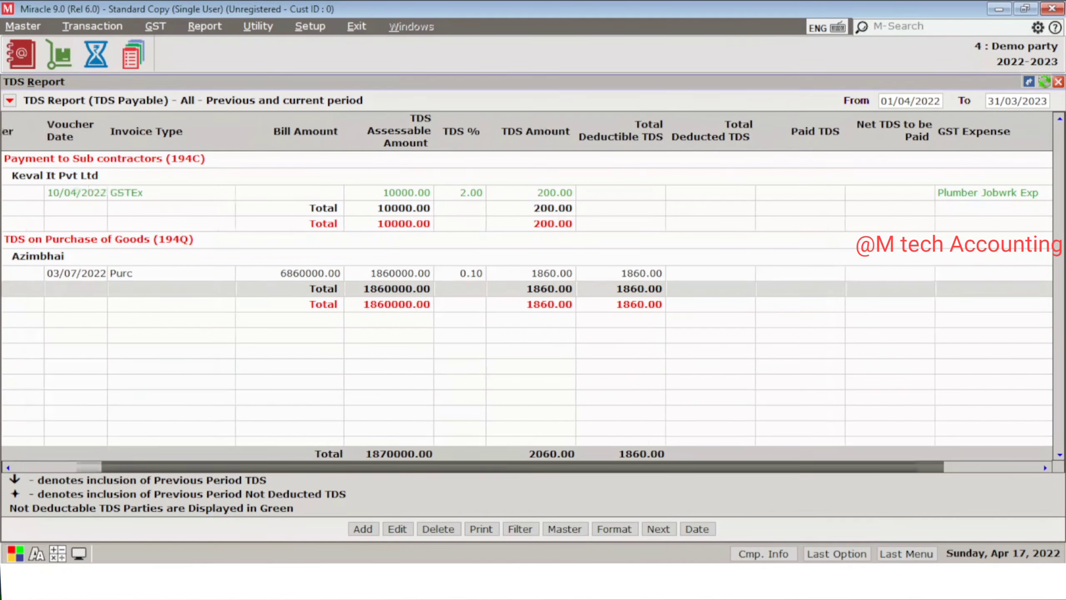
key("Escape")
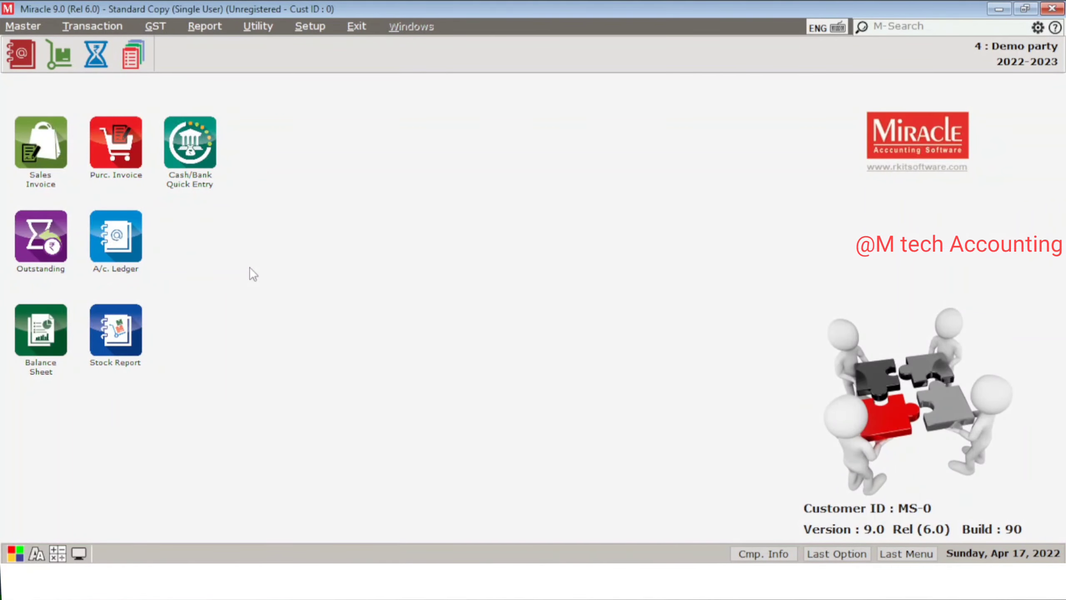